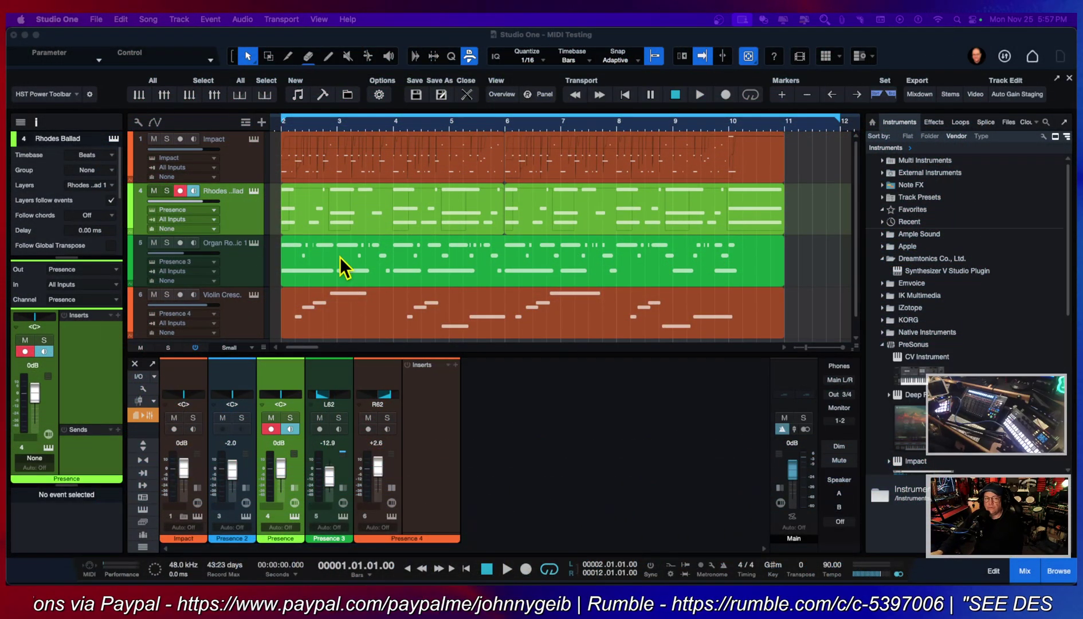
Inspect the Presence 2 and Impact channel options and the mixer channel list, changing nothing.
click(224, 374)
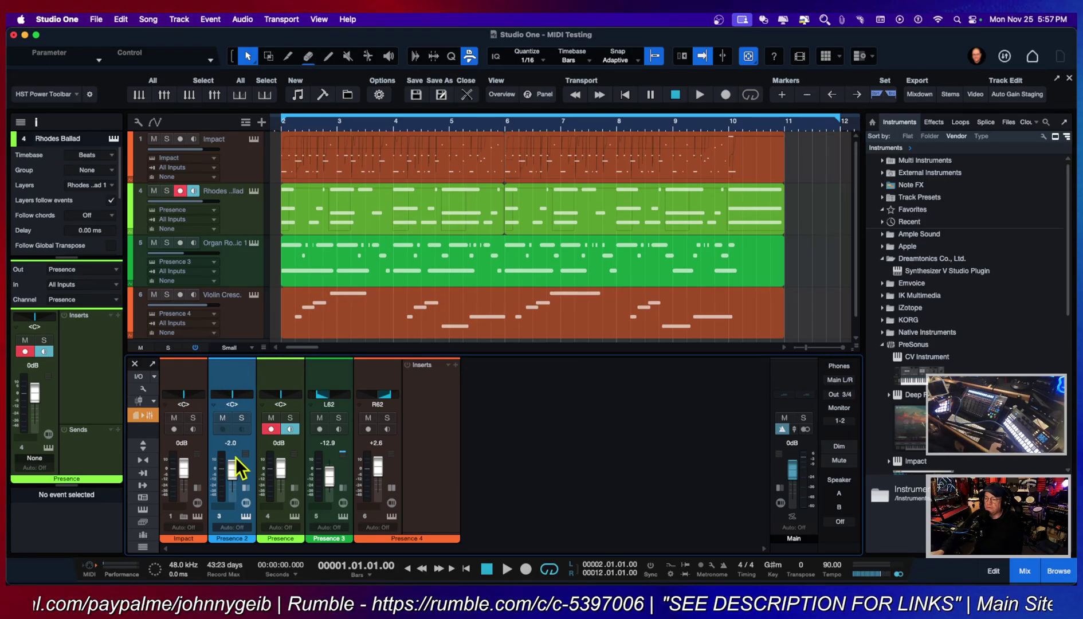
right_click(241, 484)
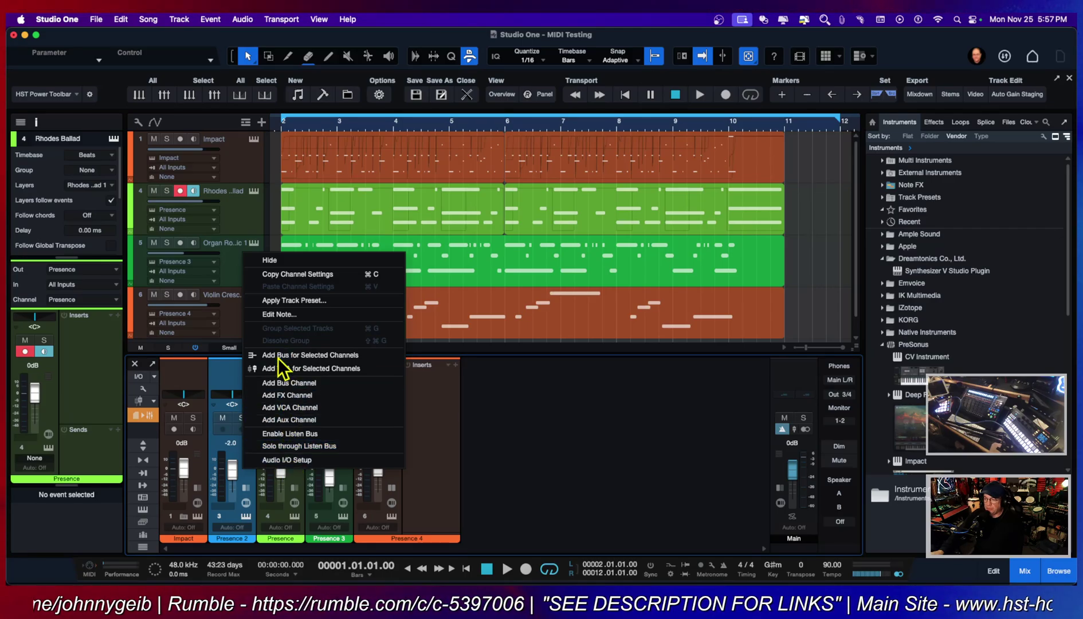
click(225, 374)
right_click(226, 375)
click(221, 378)
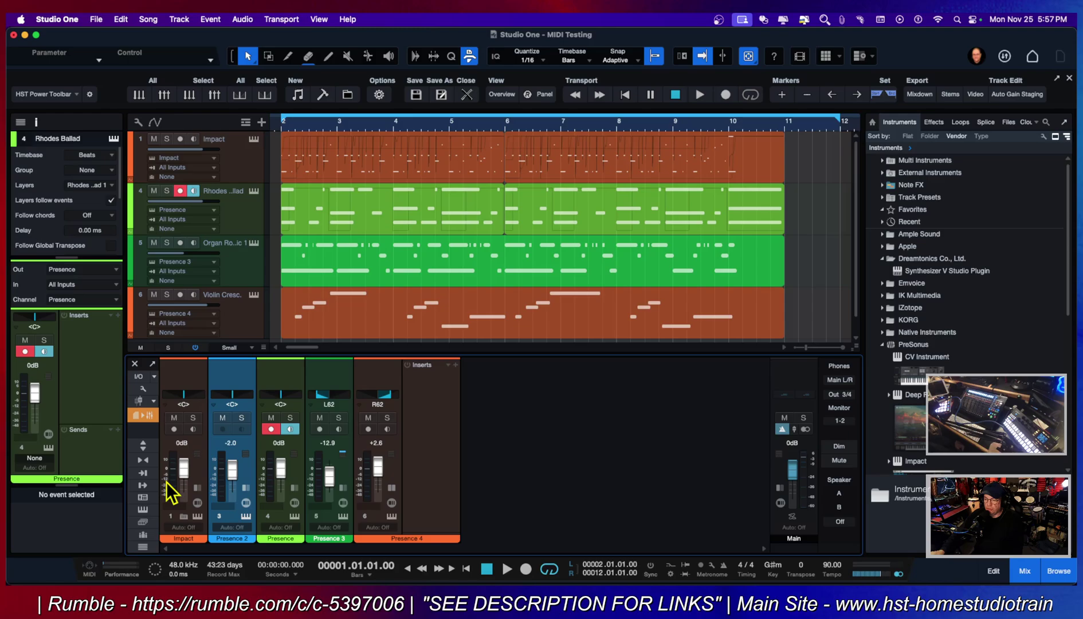
click(144, 548)
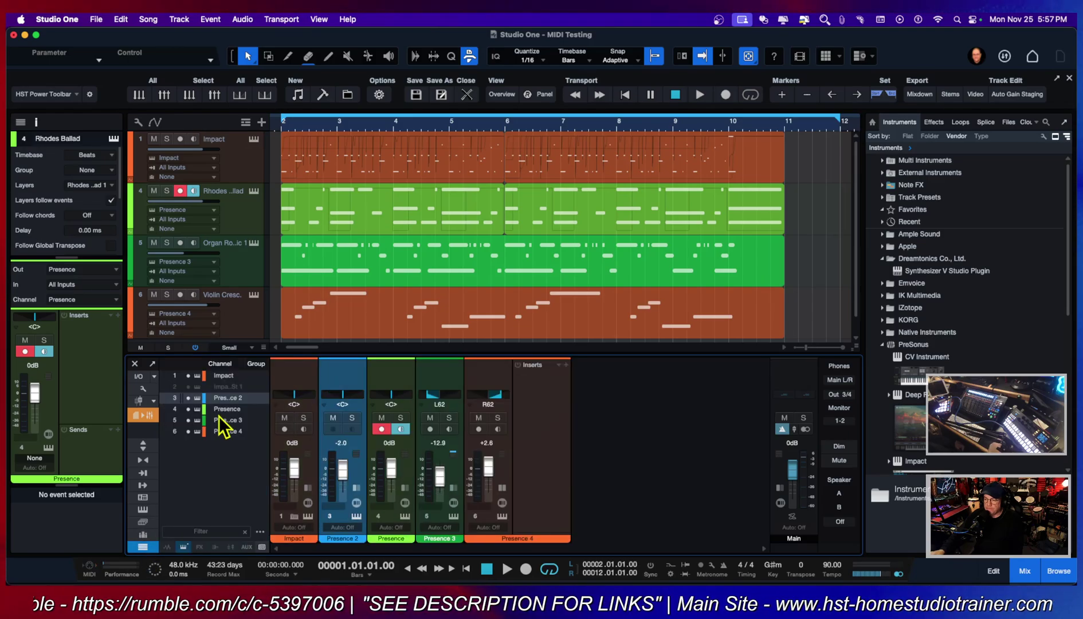
click(220, 387)
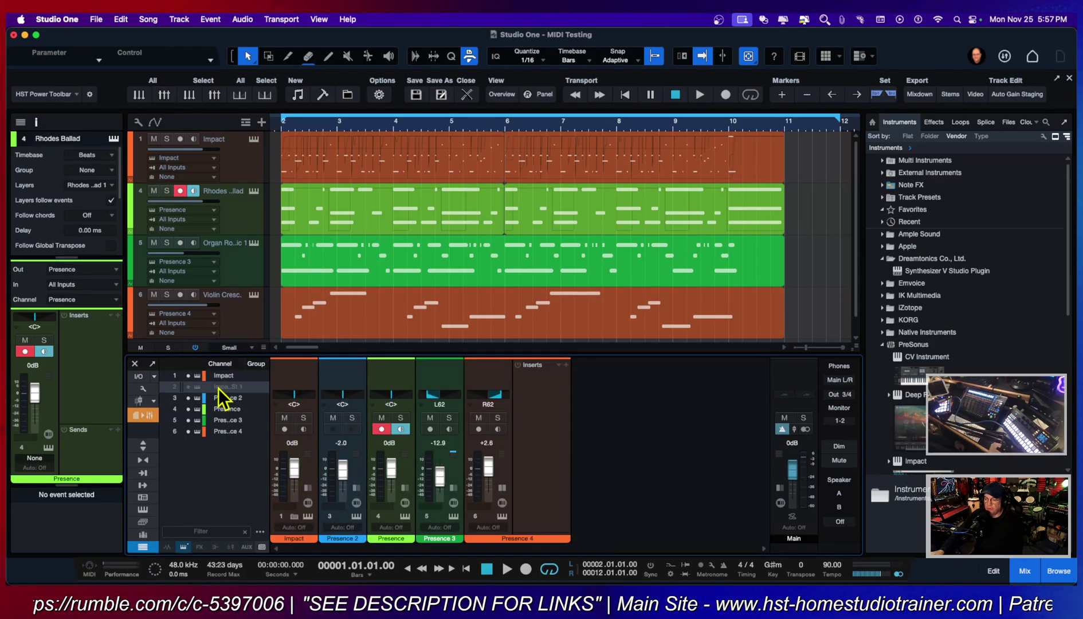
right_click(225, 390)
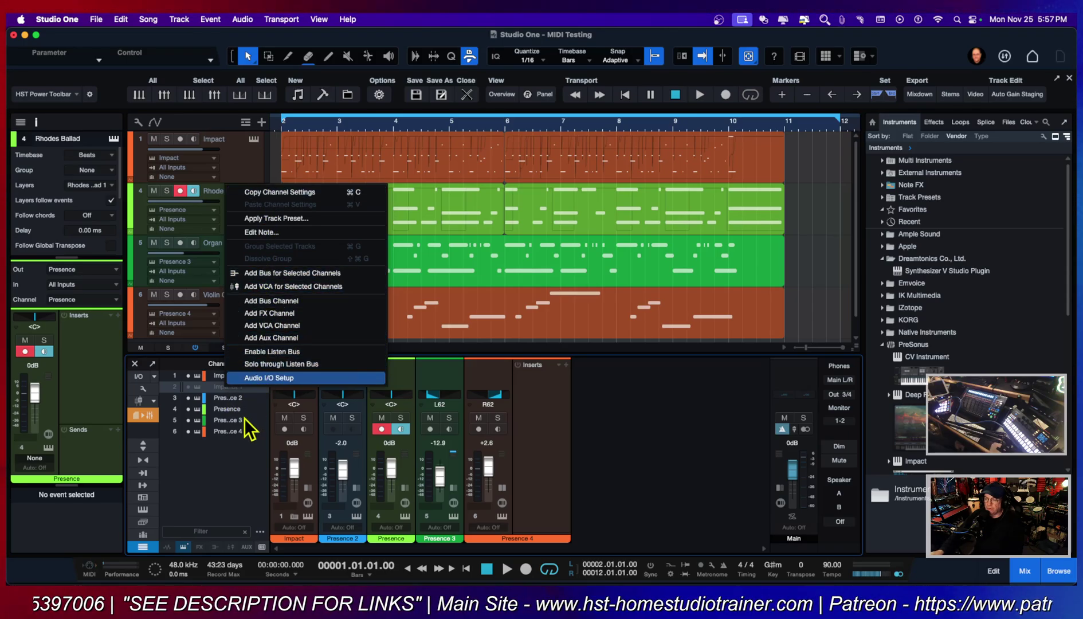
click(209, 475)
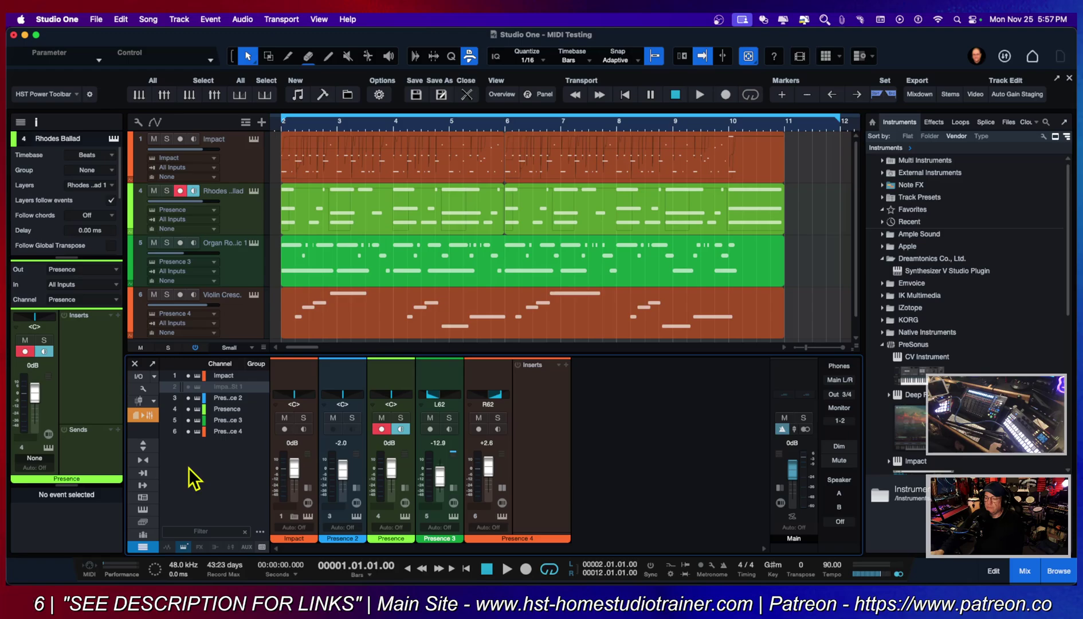
click(143, 546)
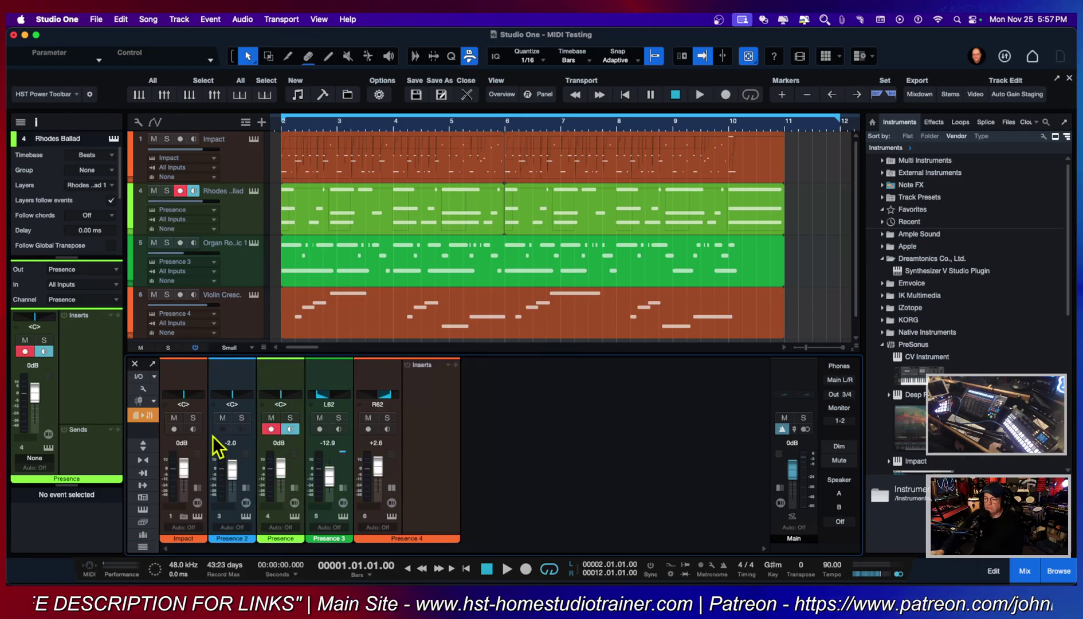
Remove the Presence 2 instrument from the Instrument Rack.
click(144, 510)
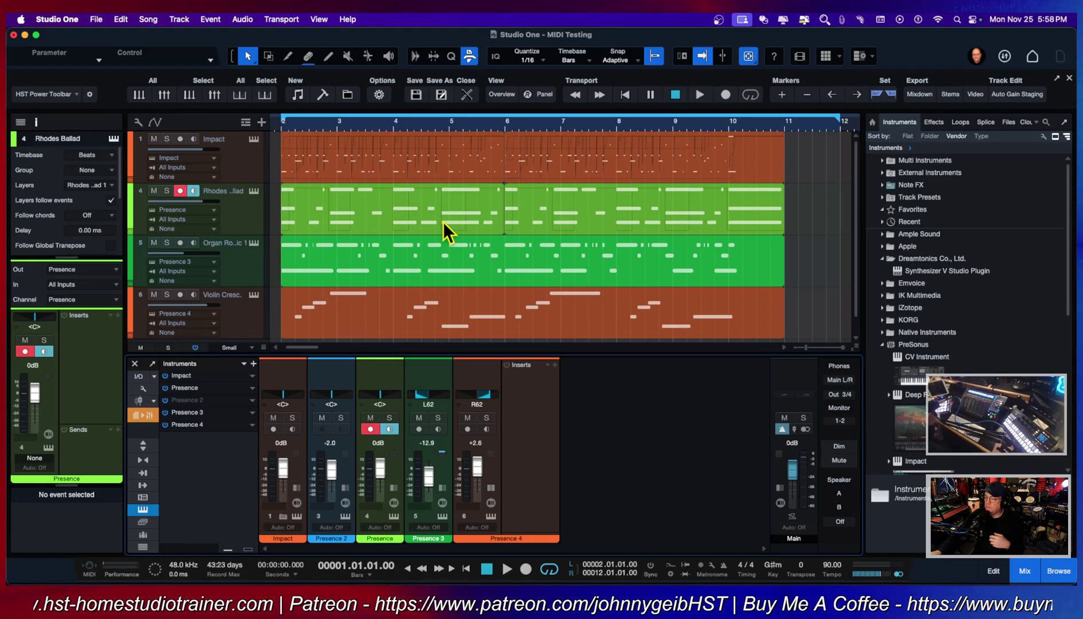
click(326, 379)
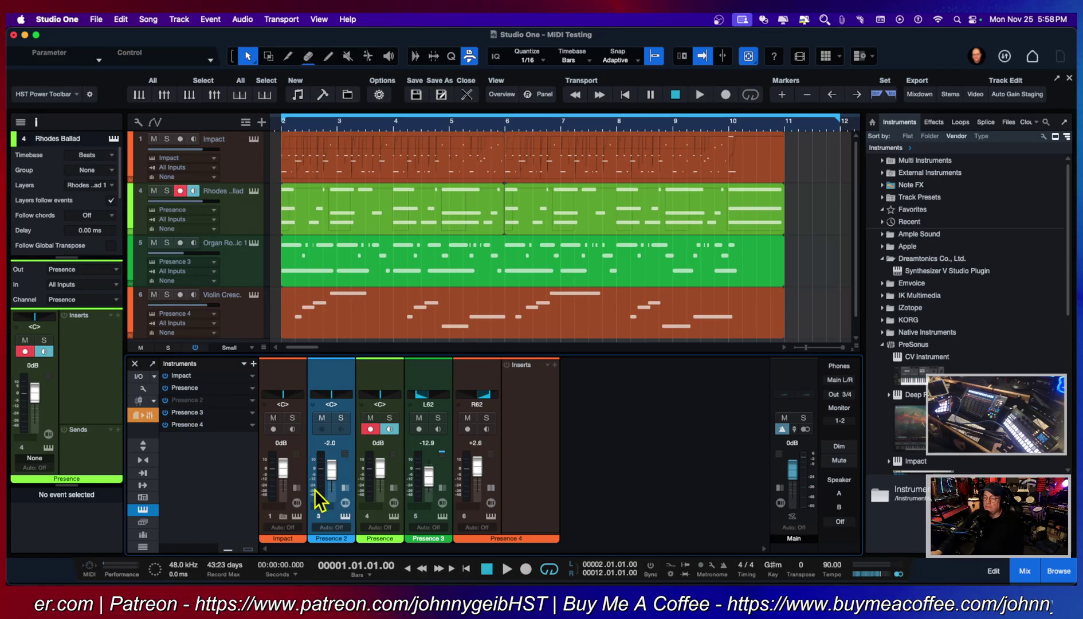
click(253, 400)
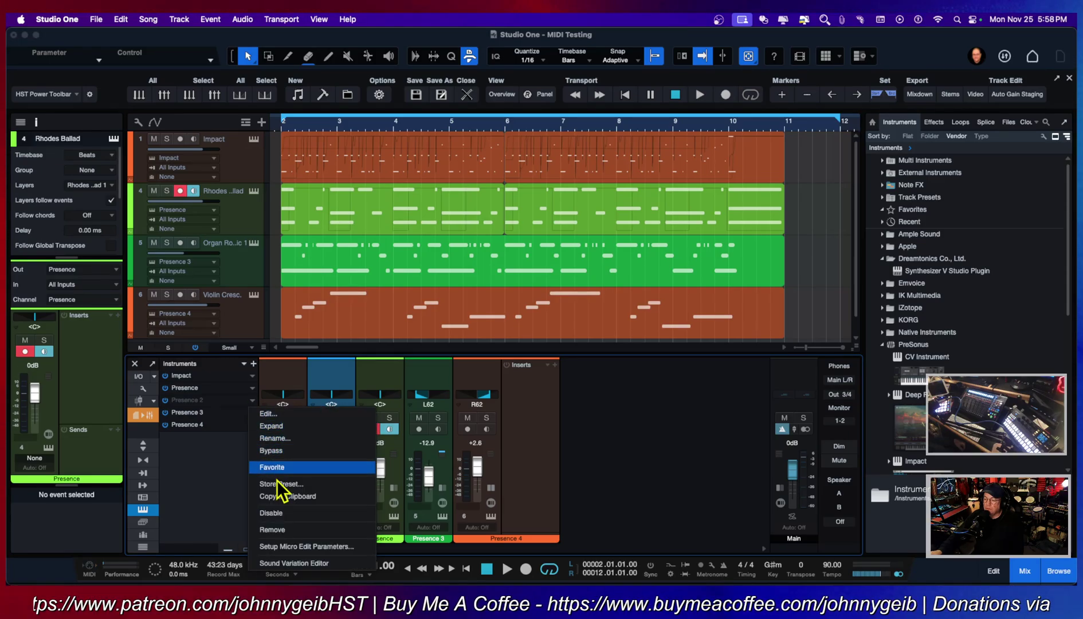
click(273, 530)
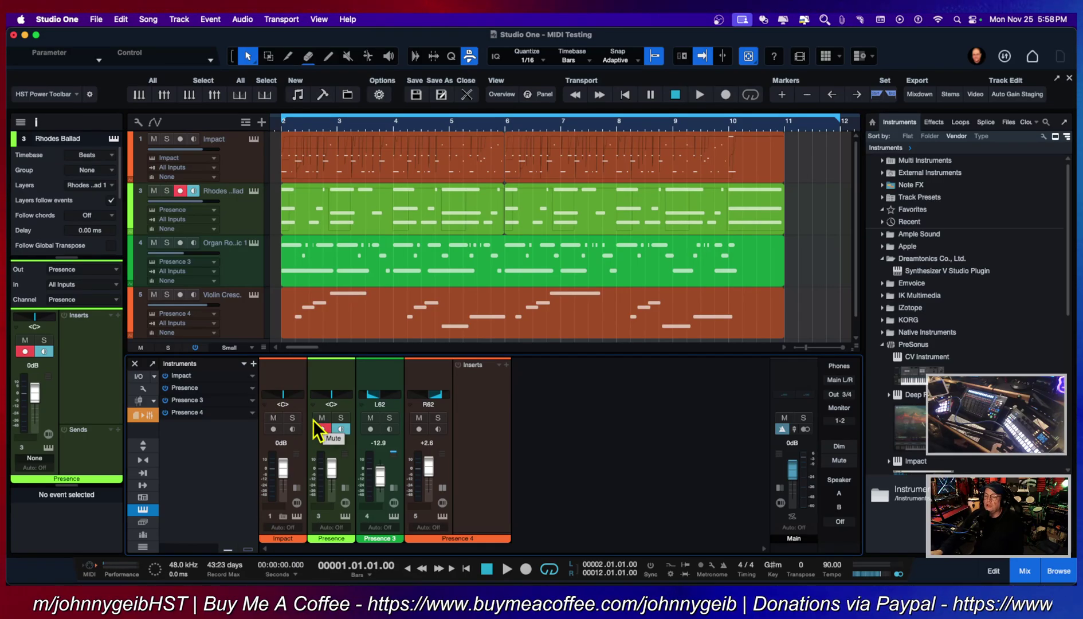
click(194, 376)
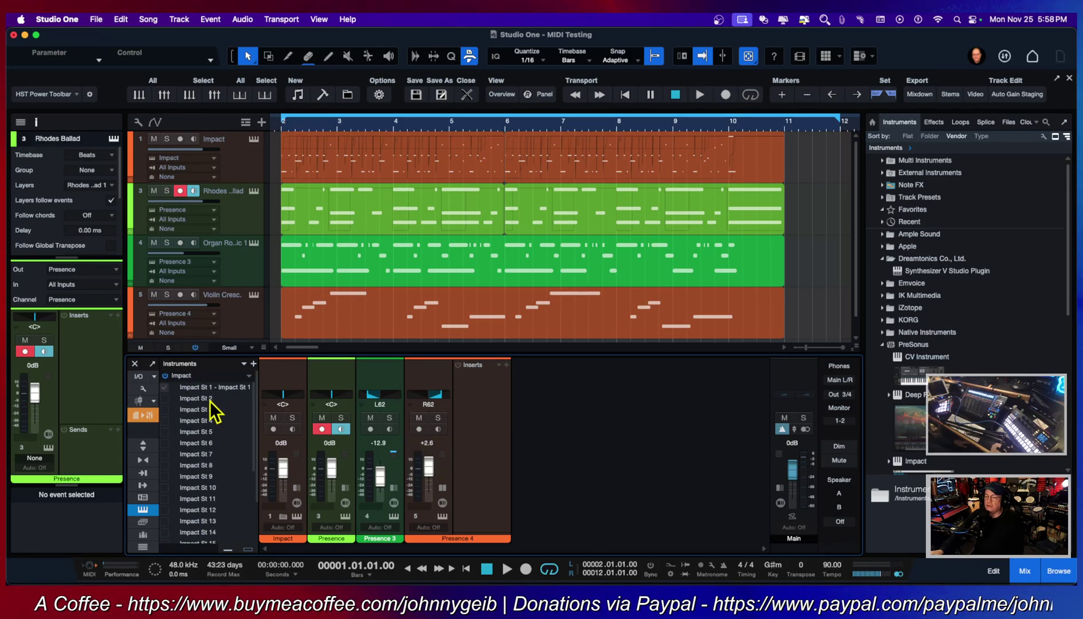
right_click(246, 381)
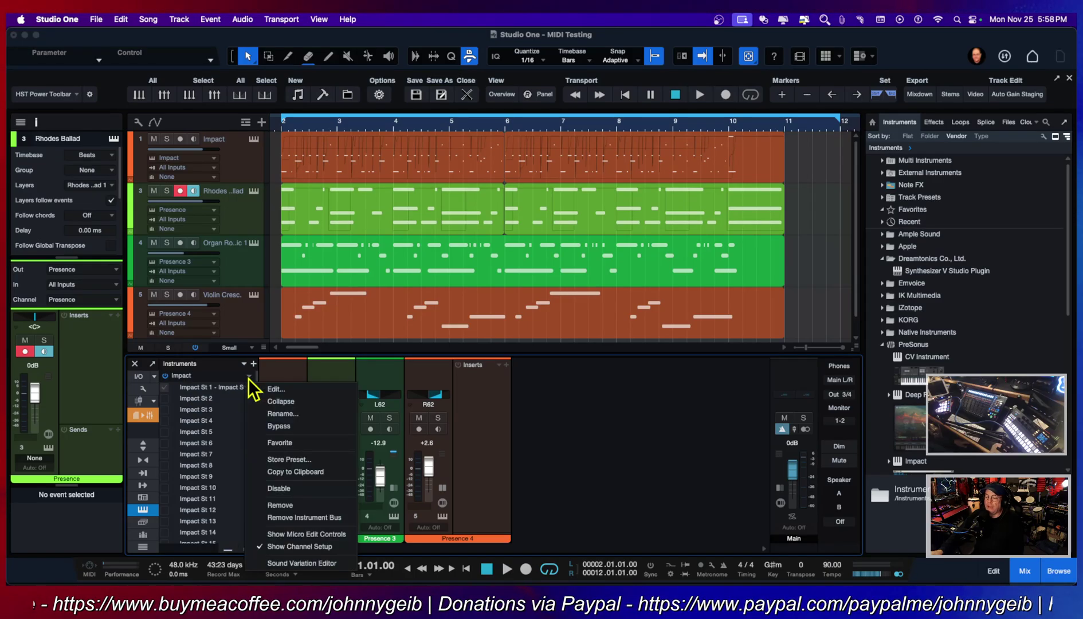
click(282, 401)
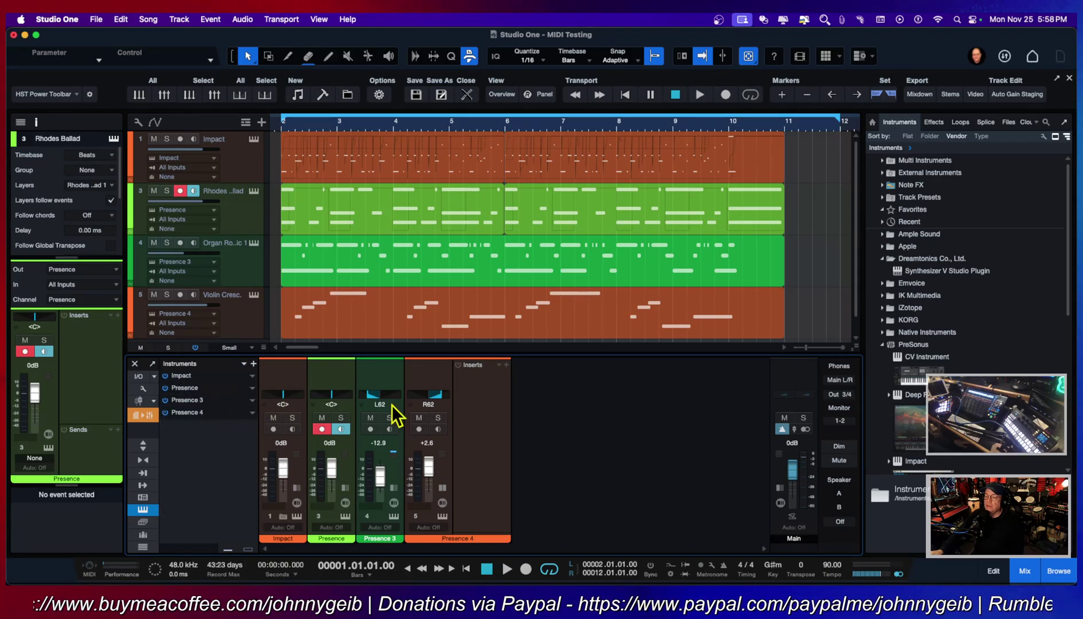
Open Impact and load the 60s a GoGo kit preset.
click(253, 140)
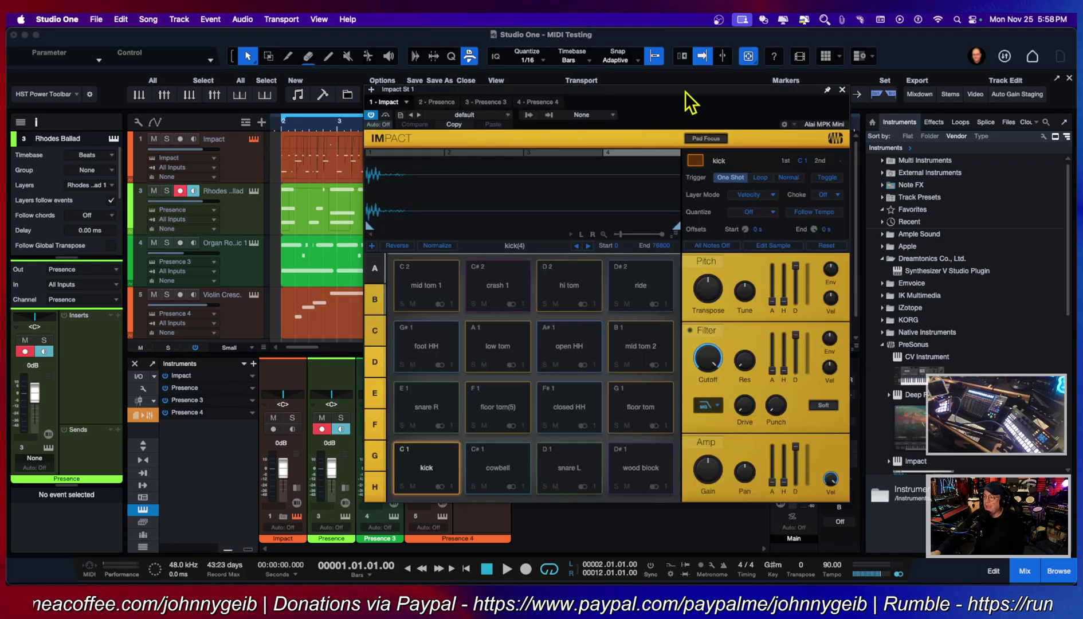
drag(691, 101, 823, 82)
click(602, 95)
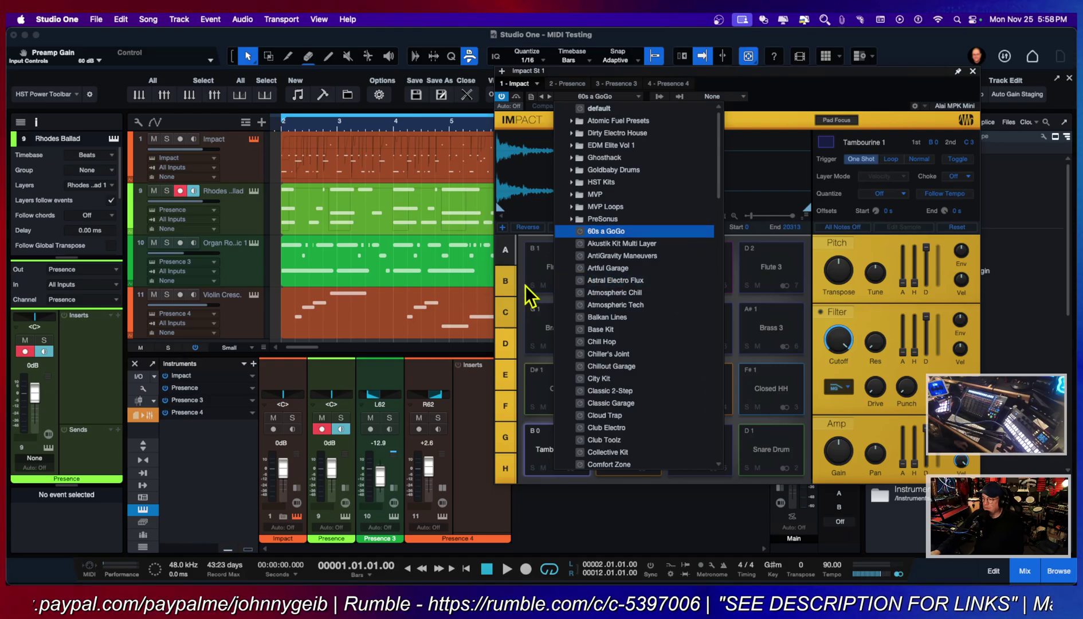
click(760, 122)
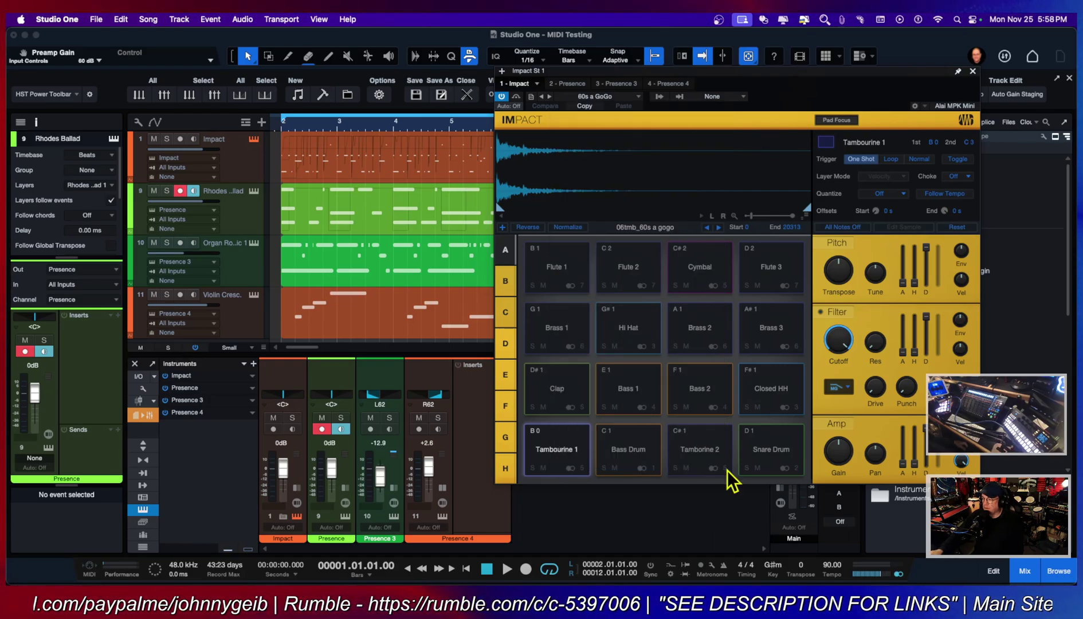
Audition the Tambourine 1, Tambourine 2 and Snare Drum pads, then close Impact.
click(586, 452)
click(722, 458)
click(770, 458)
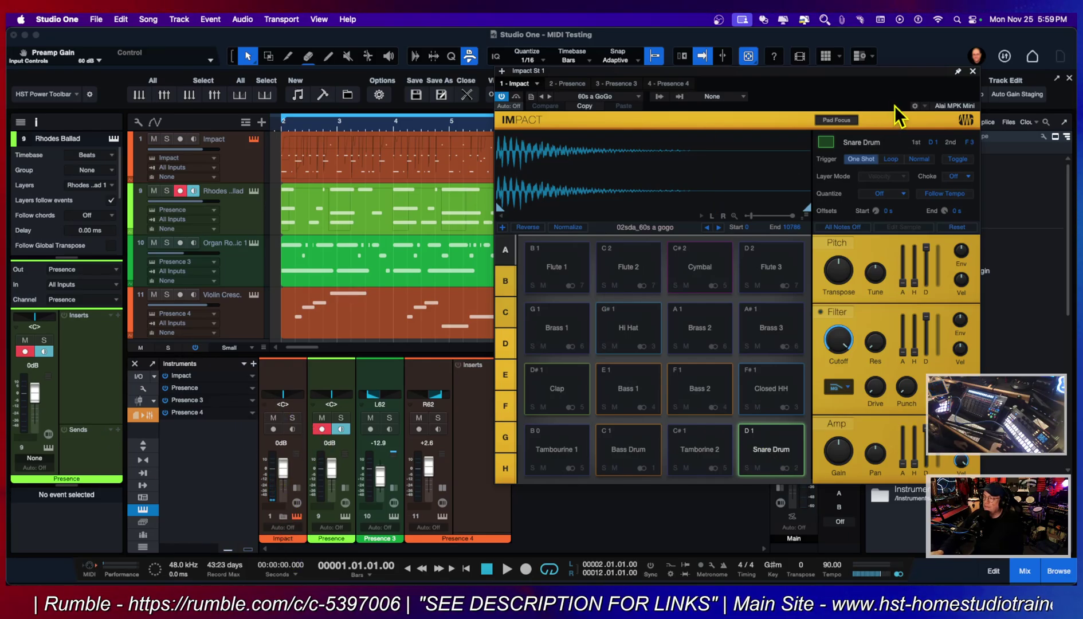
click(973, 71)
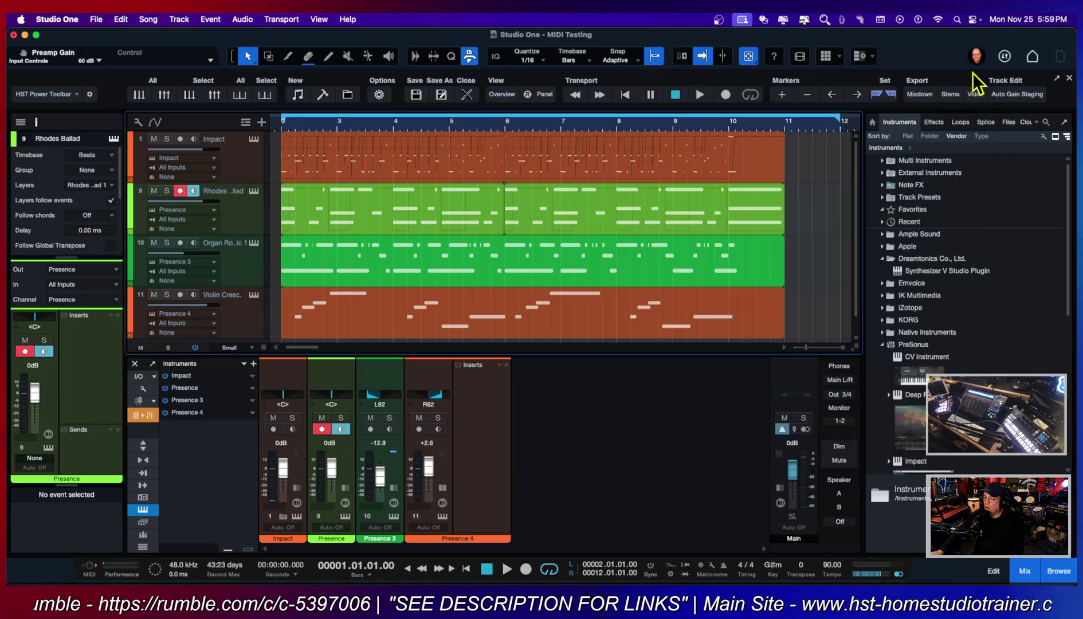
Expand the Impact mixer channel so sub-channels Impact St 1 through St 7 appear.
click(284, 521)
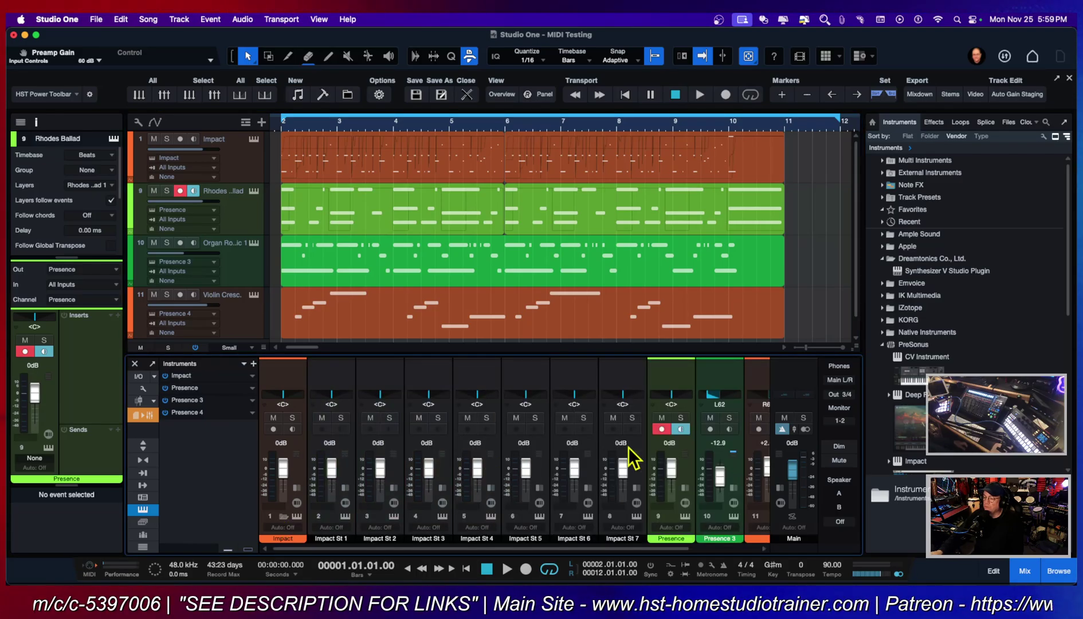
click(283, 521)
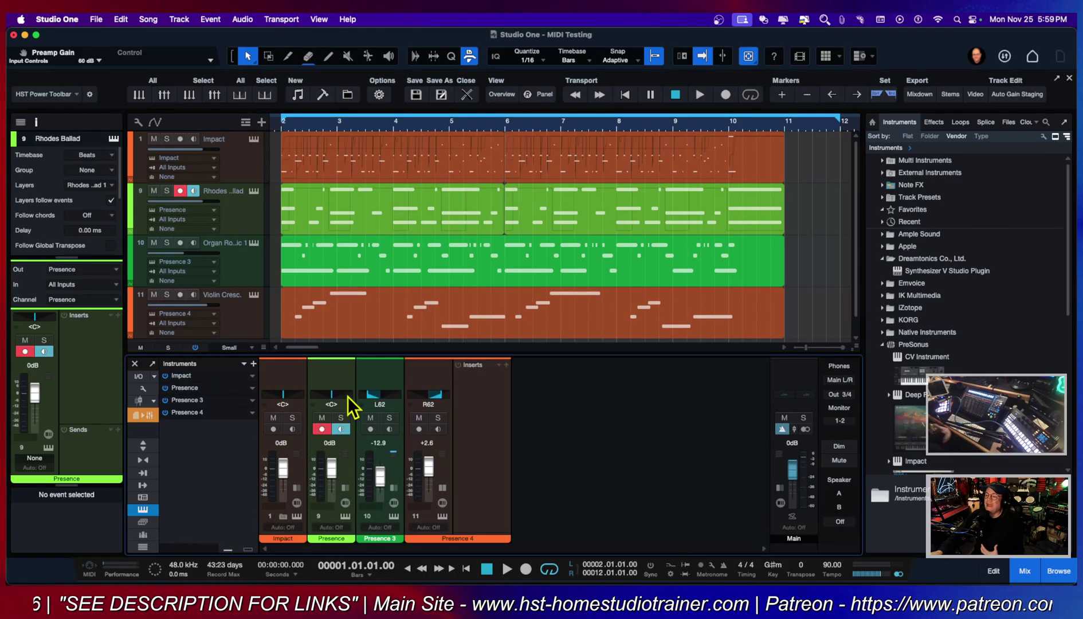
mouse_move(347, 396)
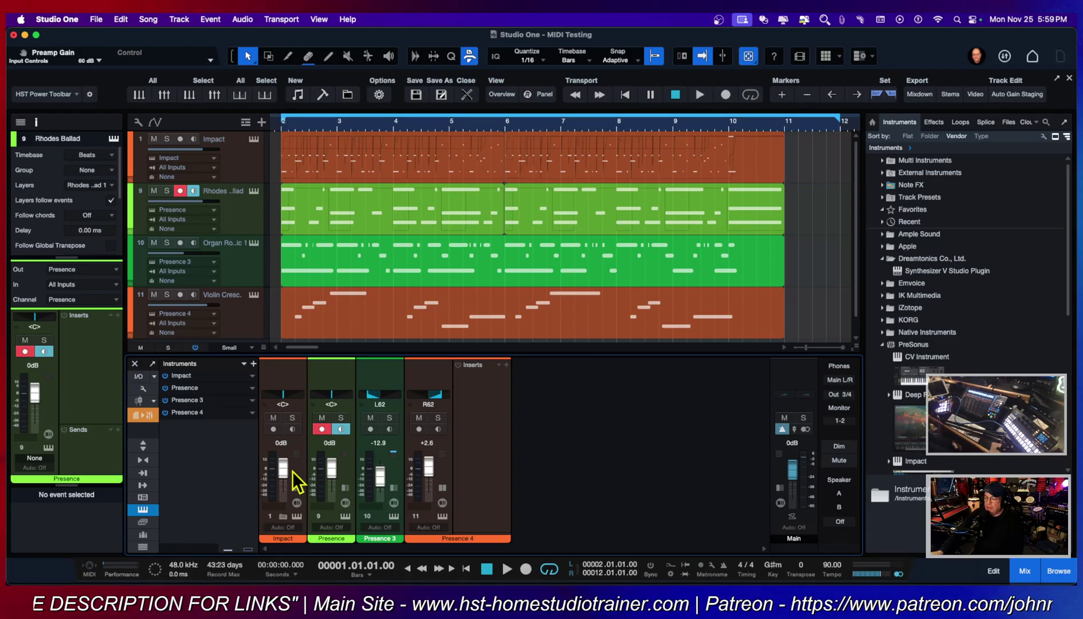
click(283, 518)
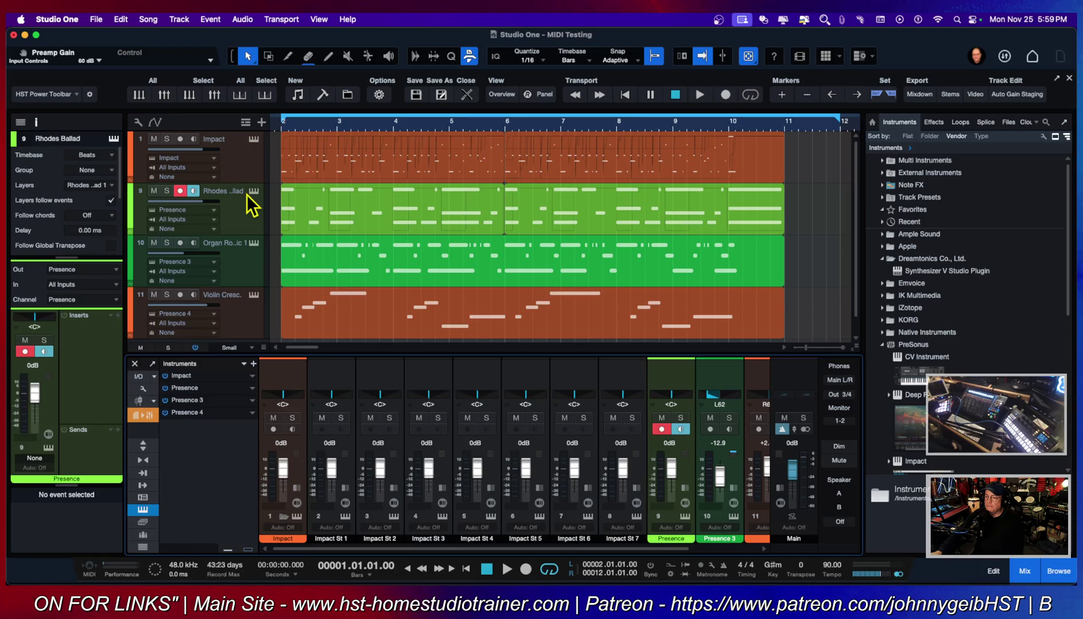
Reopen Impact and sound the Bass Drum, Bass 2, Hi Hat, Brass 1, Flute 1, Clap and Tambourine 1 pads.
click(254, 139)
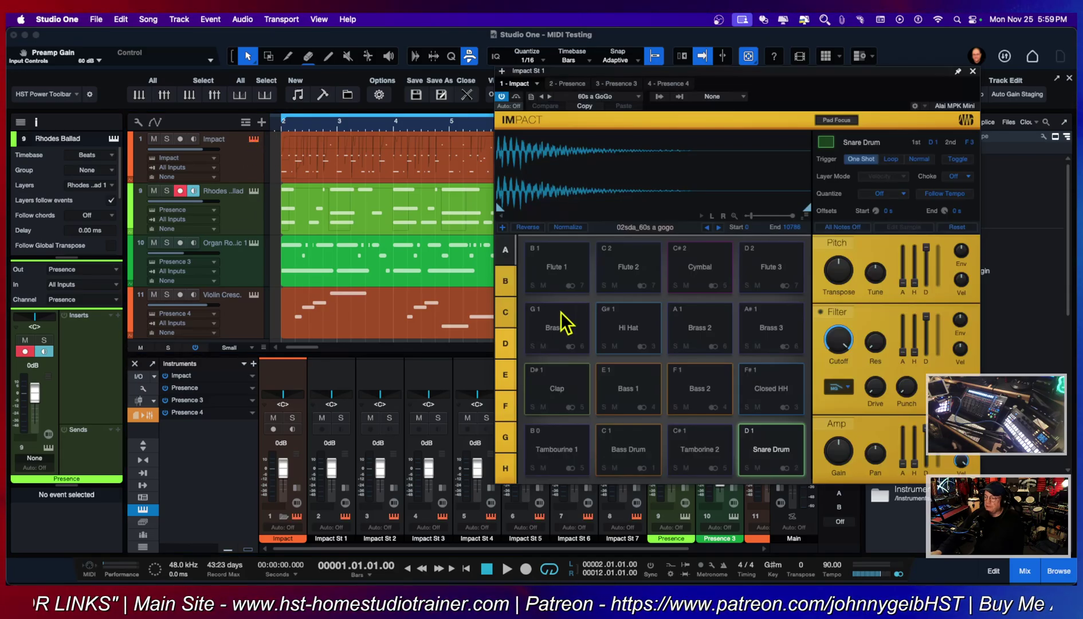
click(576, 325)
click(622, 343)
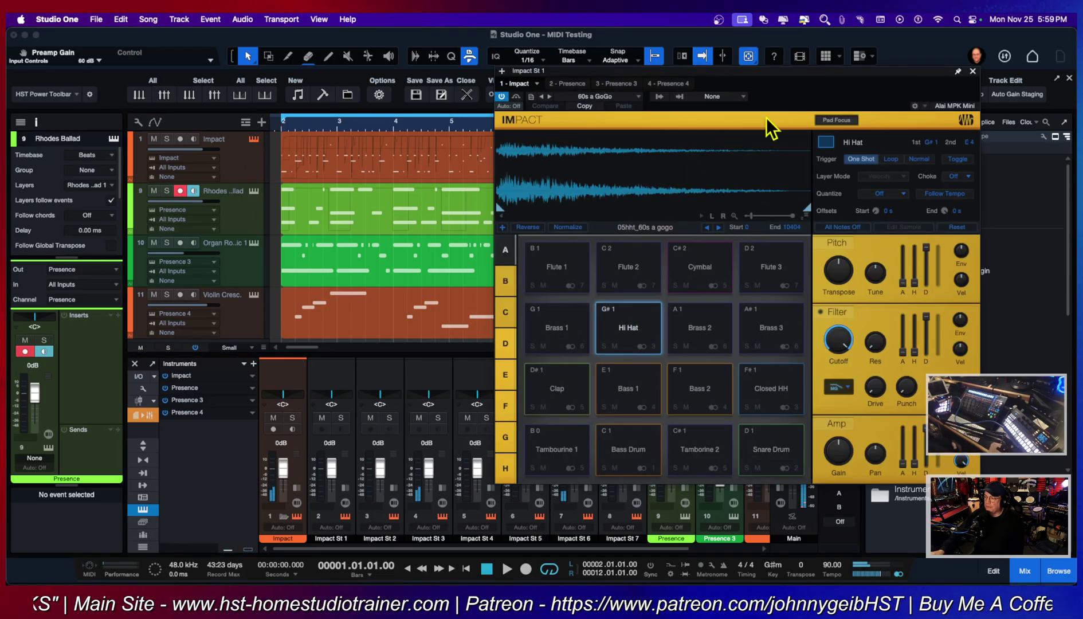
drag(833, 80, 948, 48)
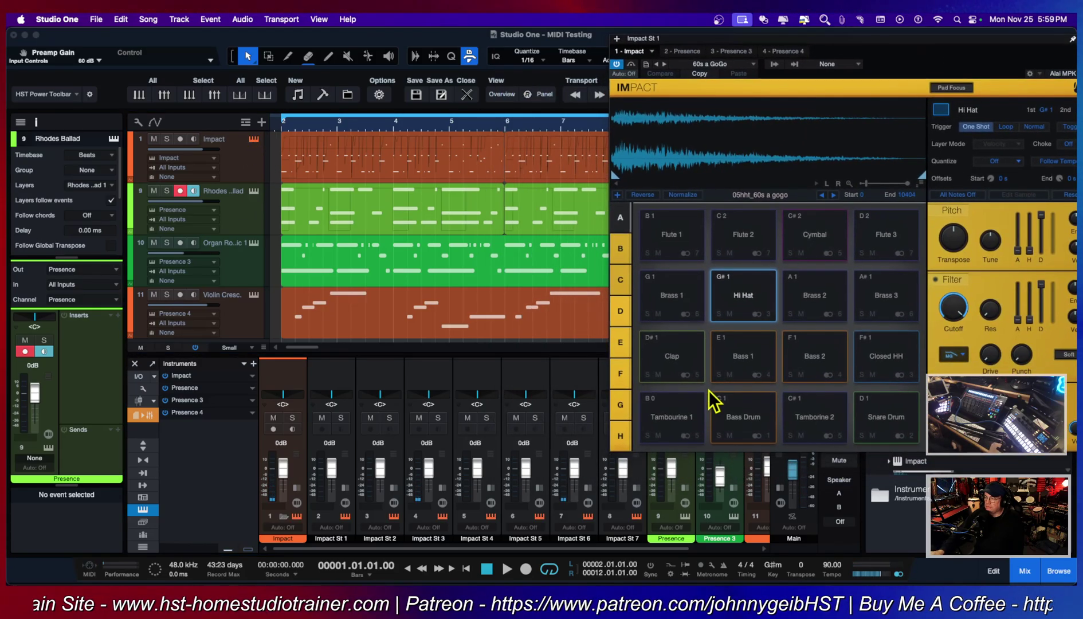
click(753, 402)
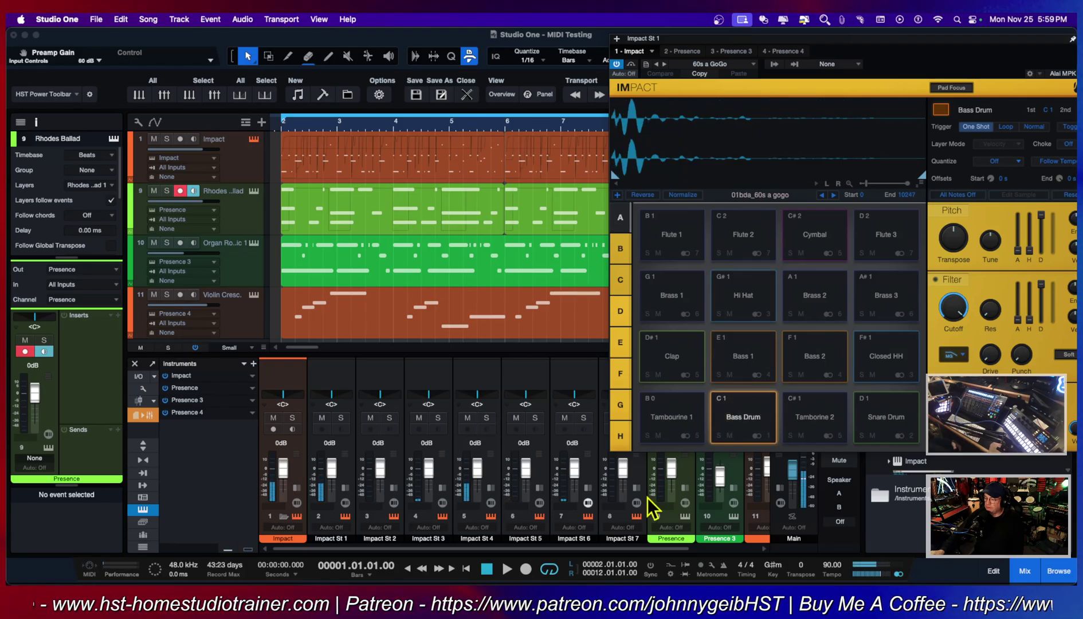
click(810, 365)
click(755, 304)
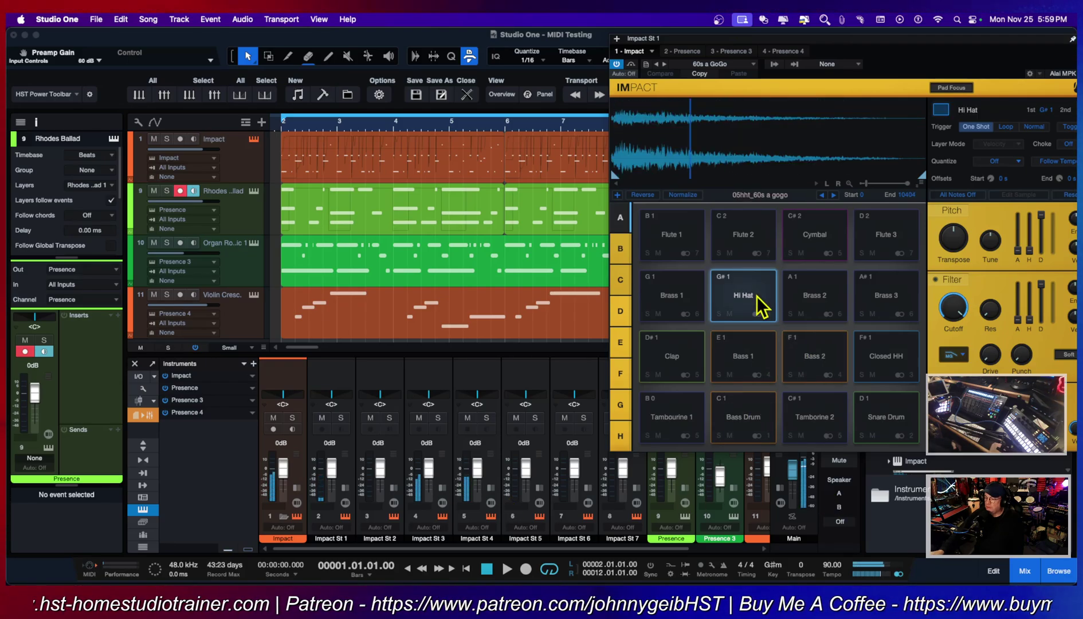
click(675, 302)
click(676, 260)
click(669, 369)
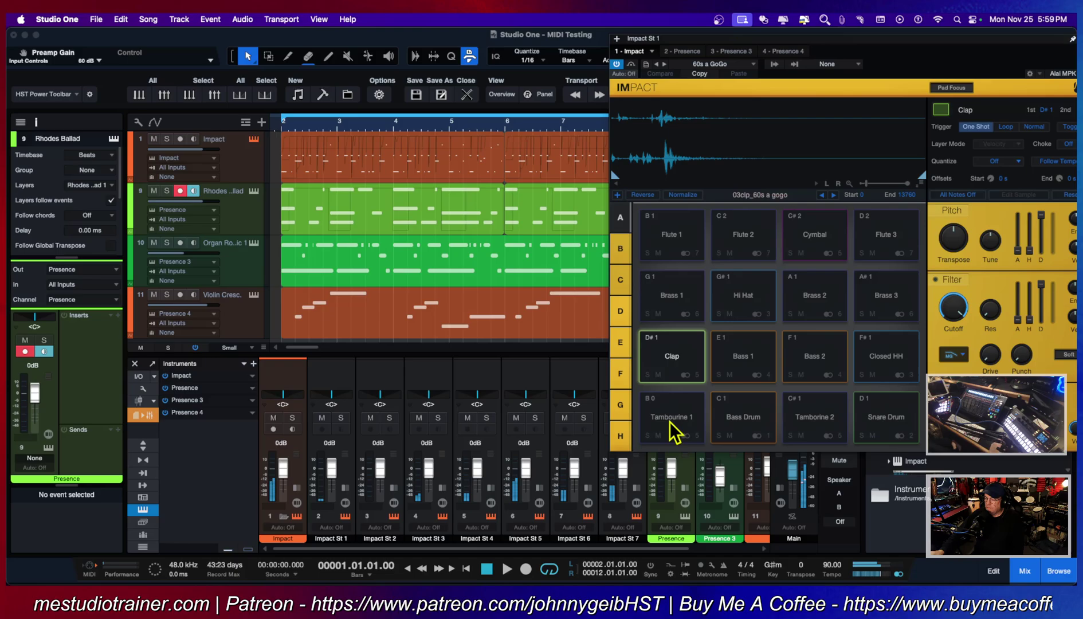
click(670, 421)
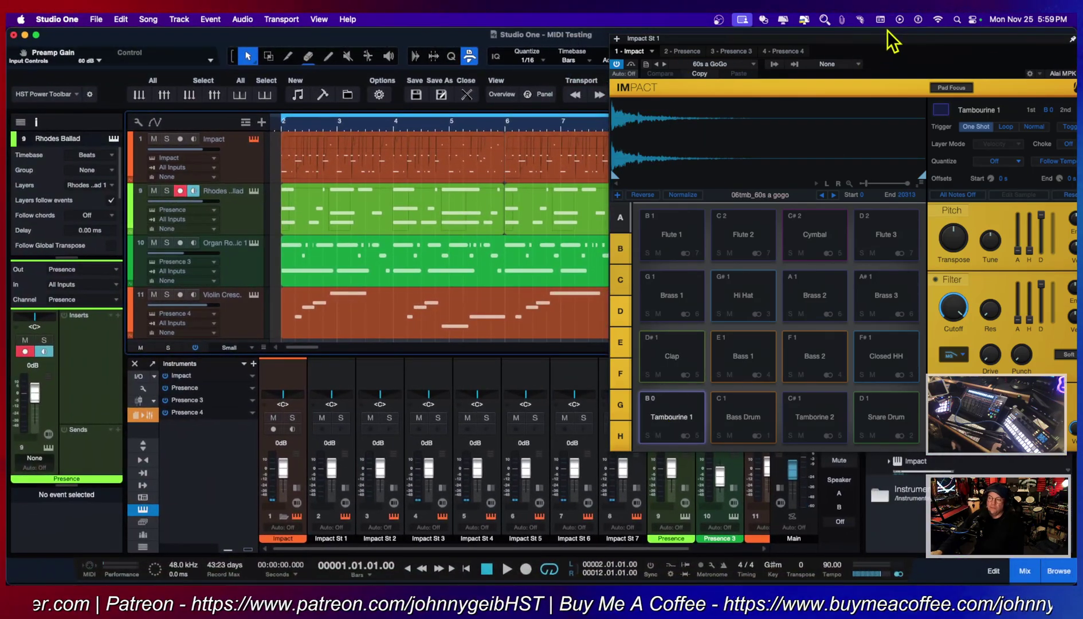
Load the HST 70s Drum Kit preset into Impact.
drag(920, 53, 653, 100)
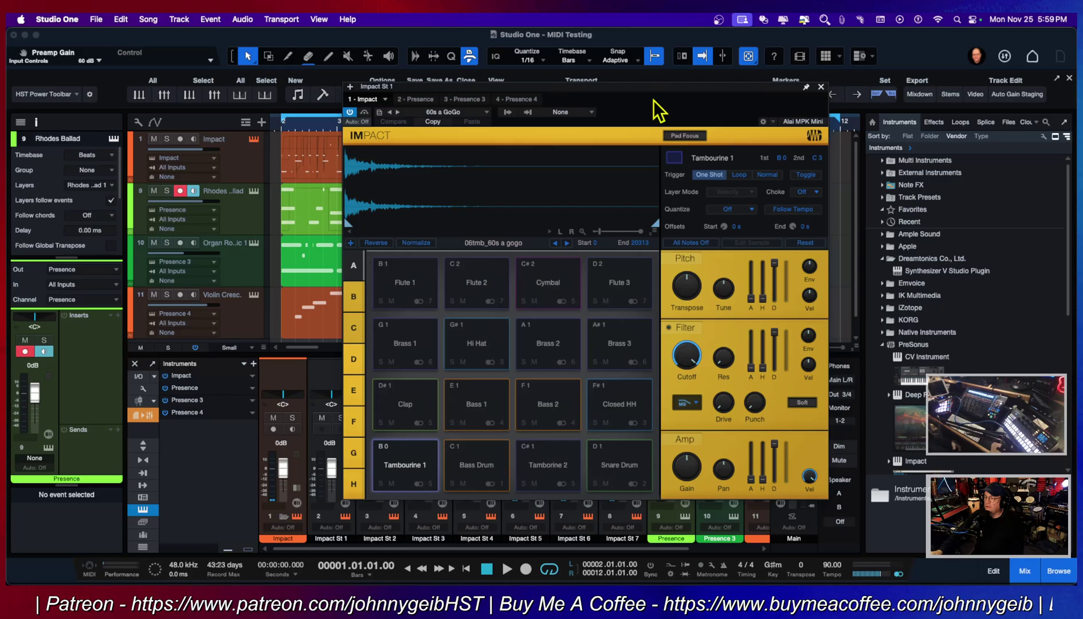
click(458, 110)
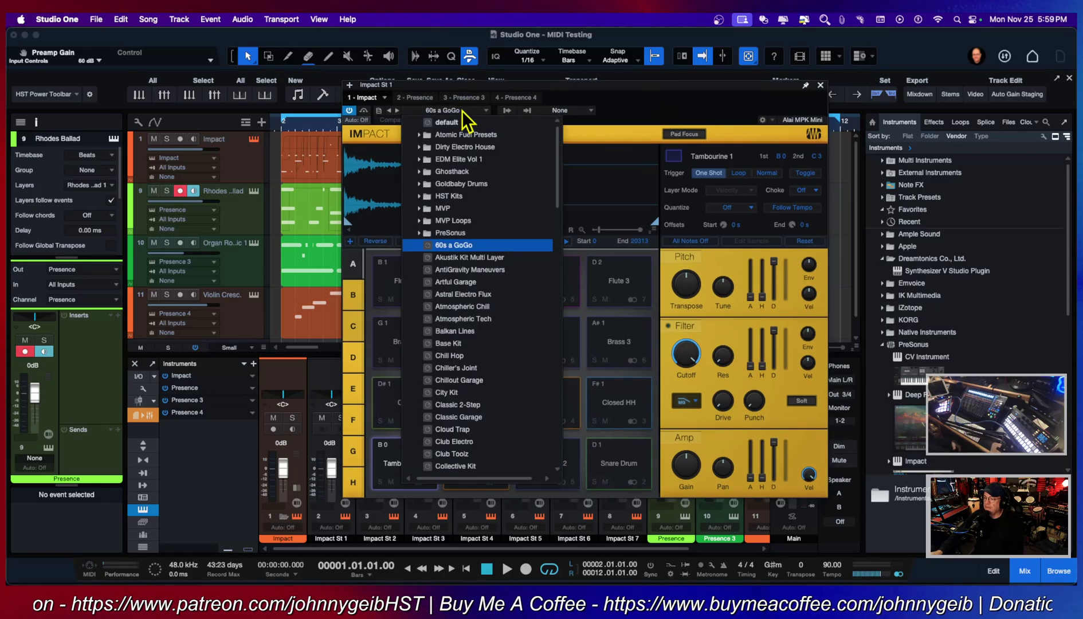
scroll(506, 248, down, 20)
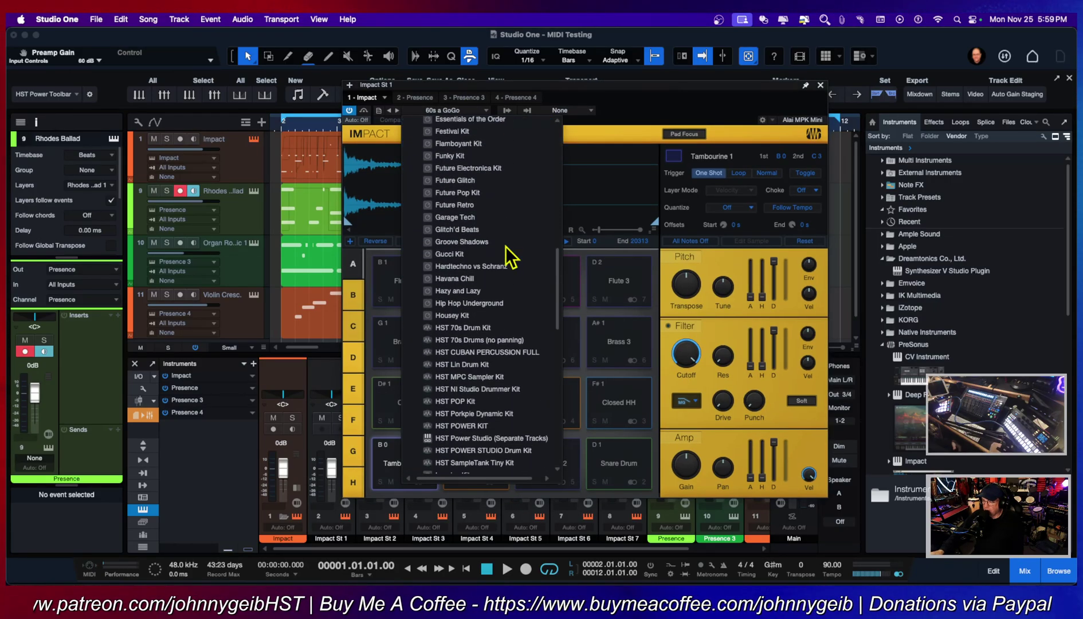
scroll(488, 298, down, 1)
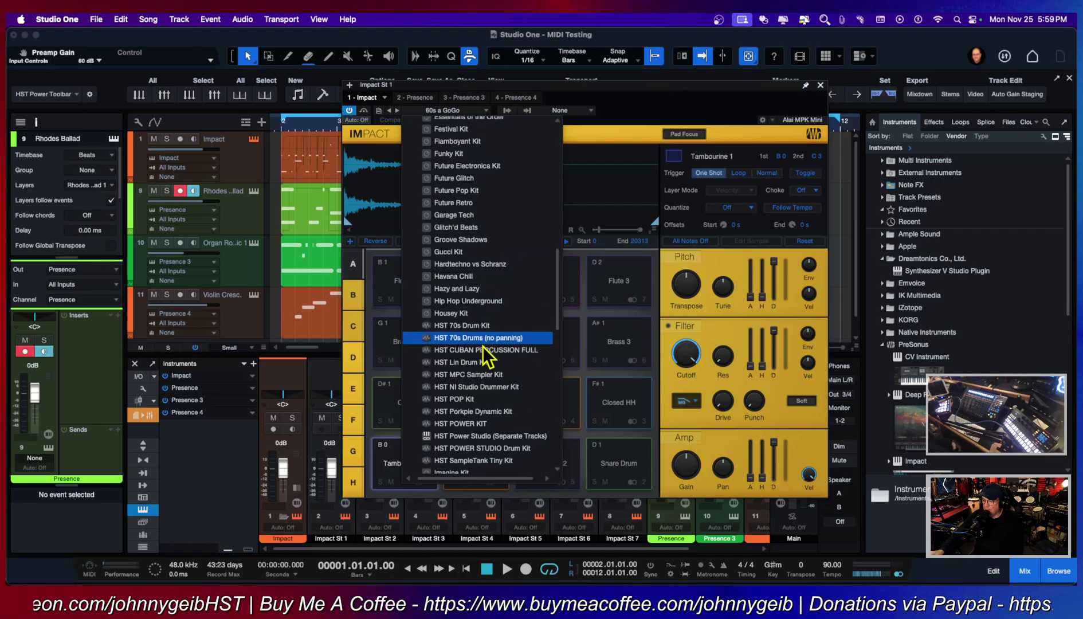
click(476, 321)
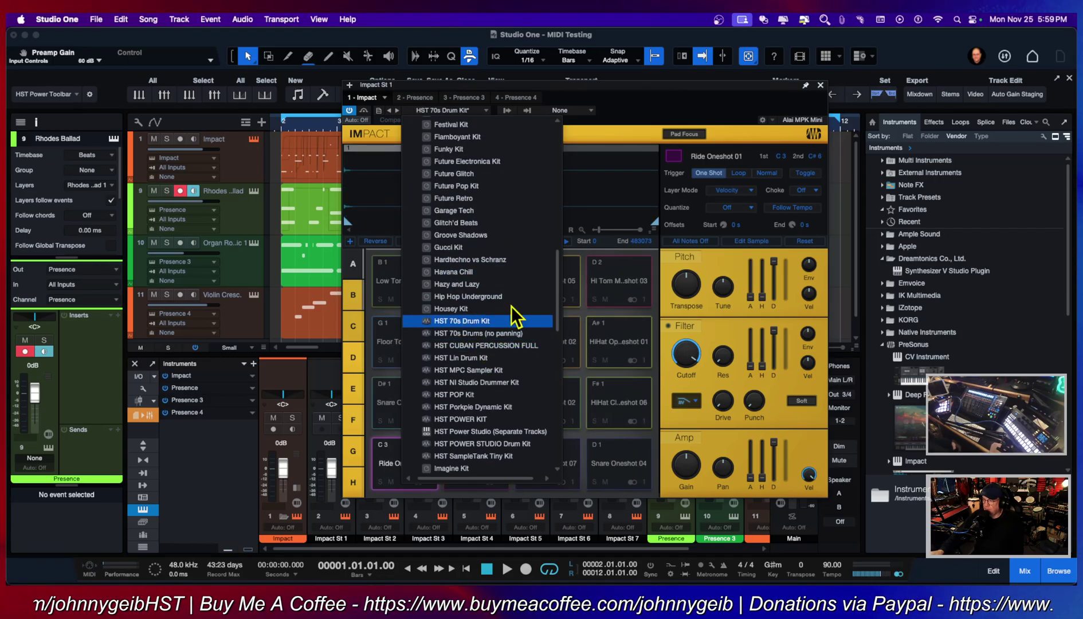
Audition the kit's hi-hat, snare, floor tom, low tom and ride pads.
drag(624, 87, 868, 50)
click(727, 314)
click(721, 358)
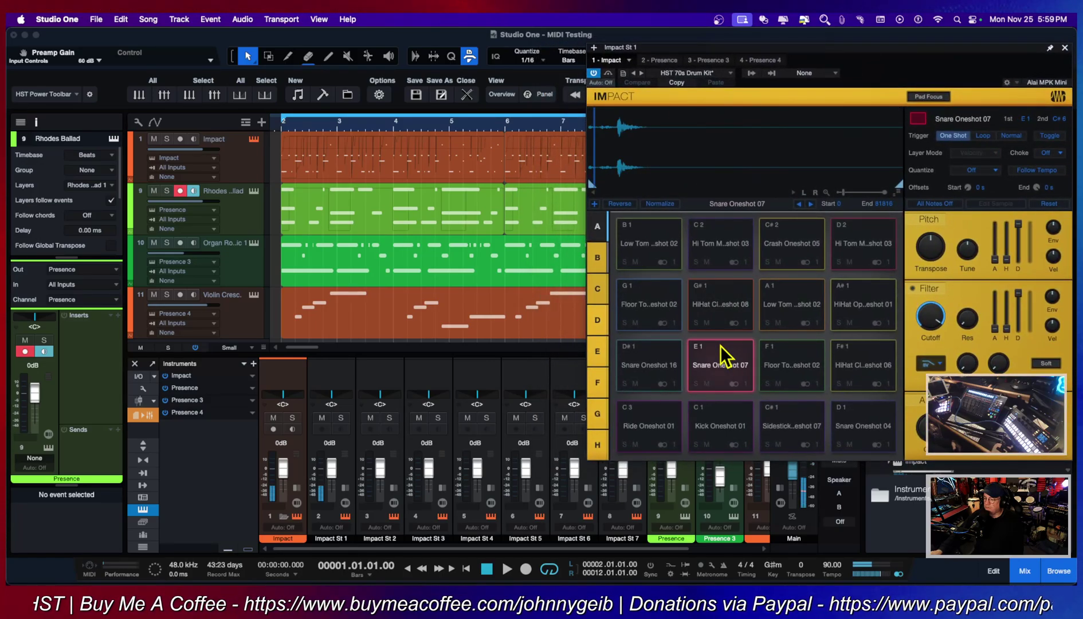
click(791, 367)
click(820, 321)
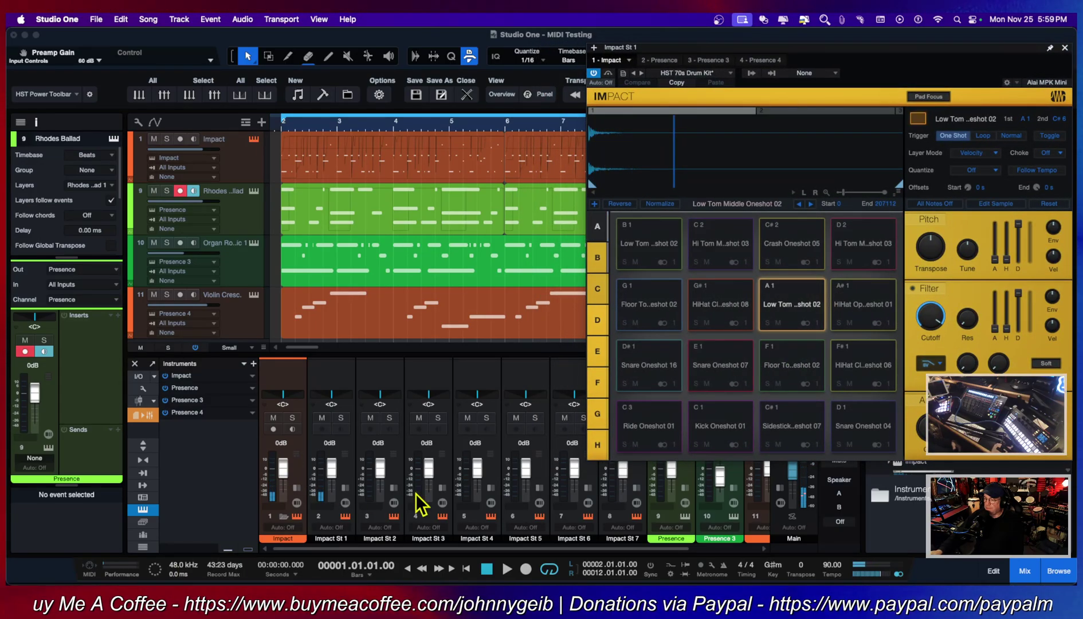
click(636, 441)
click(649, 376)
click(719, 362)
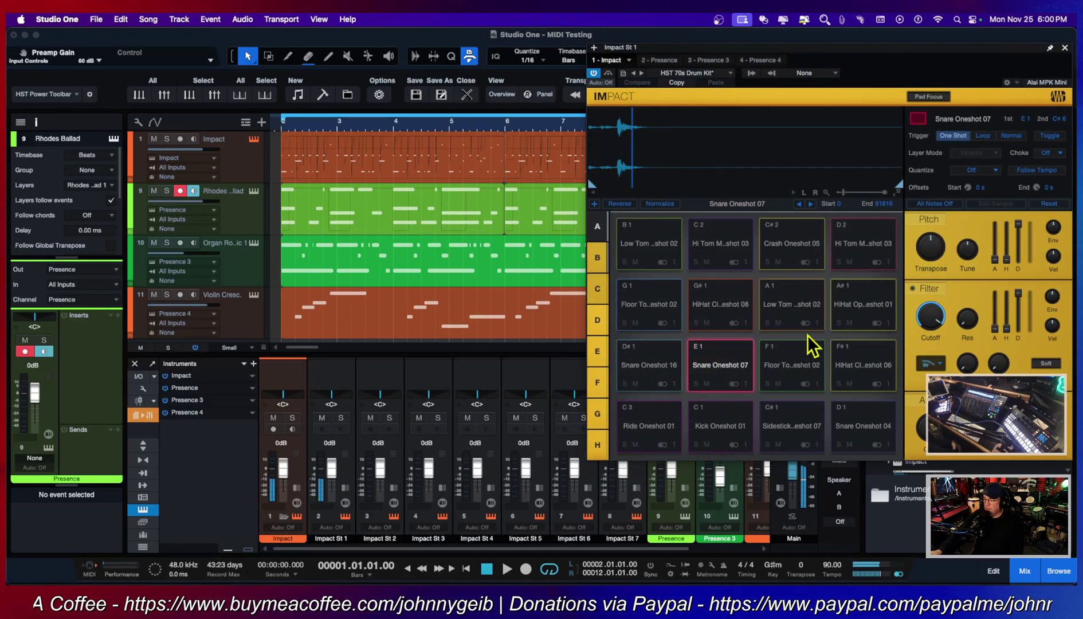
click(809, 341)
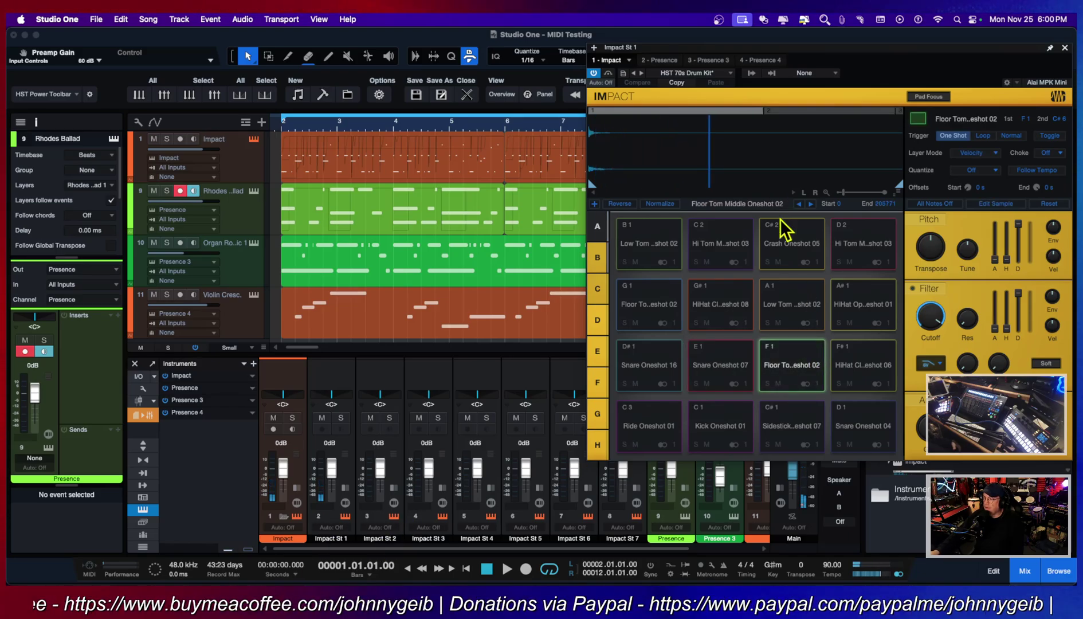
Close the Impact editor and open the Impact entry's options menu in the Instrument Rack.
click(1065, 48)
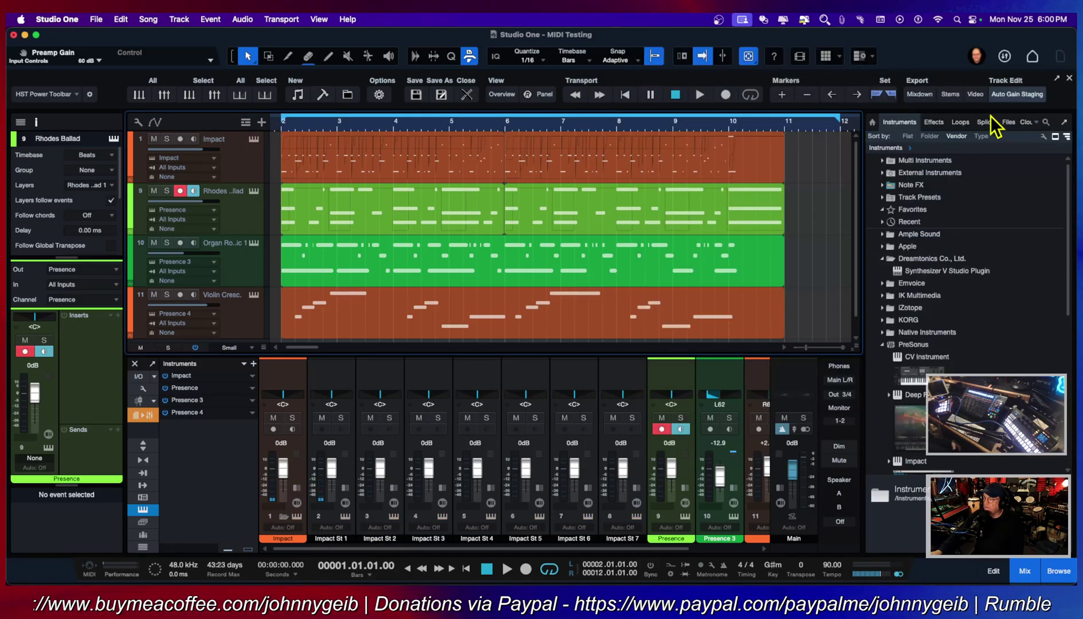
click(282, 518)
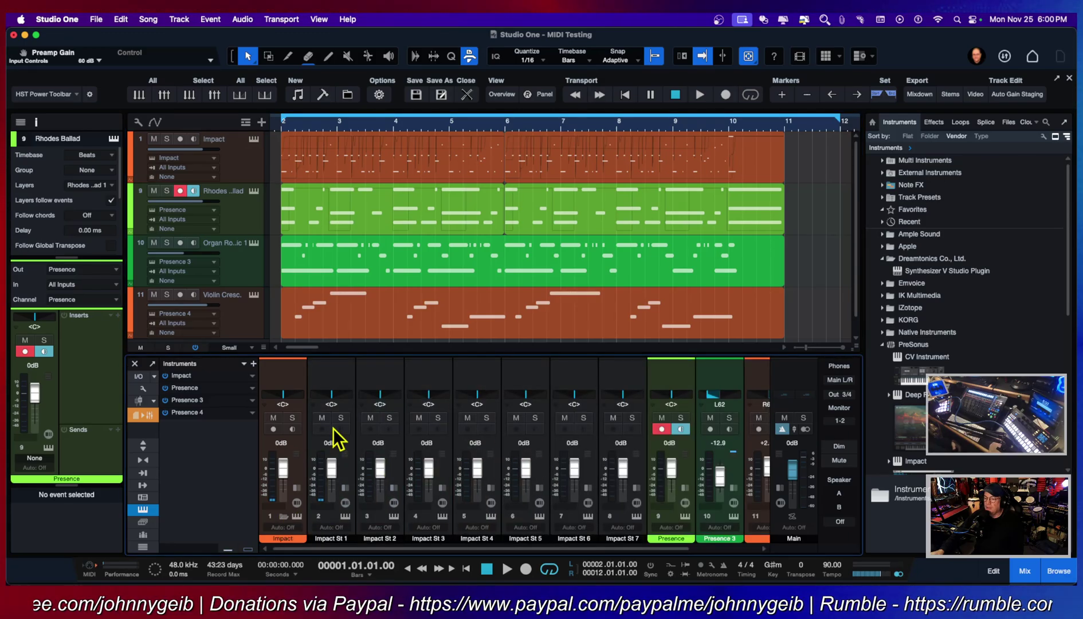
click(144, 514)
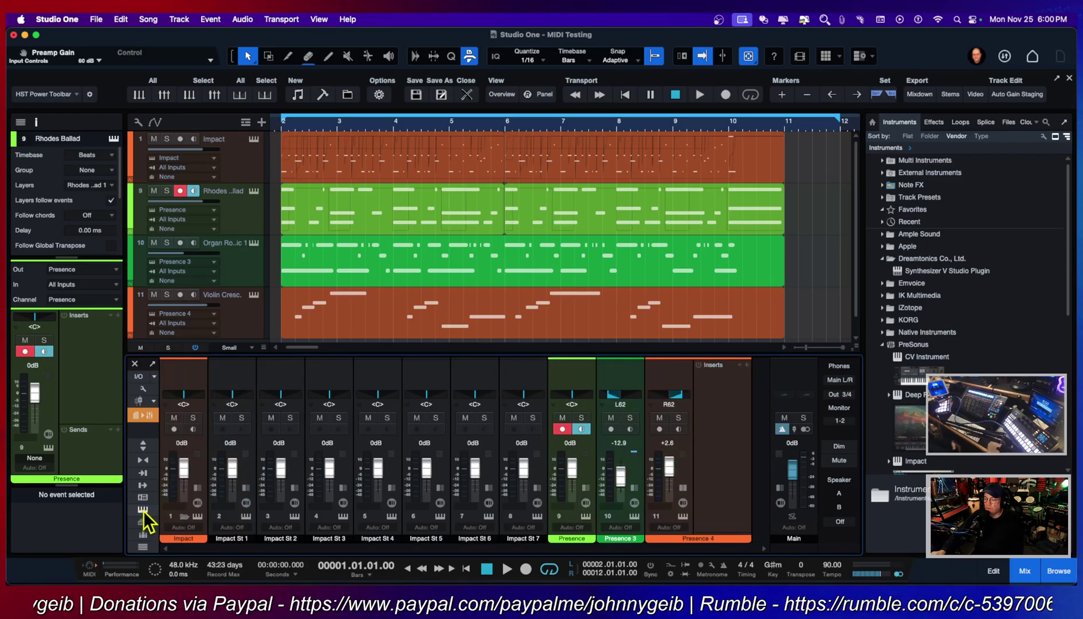
click(144, 514)
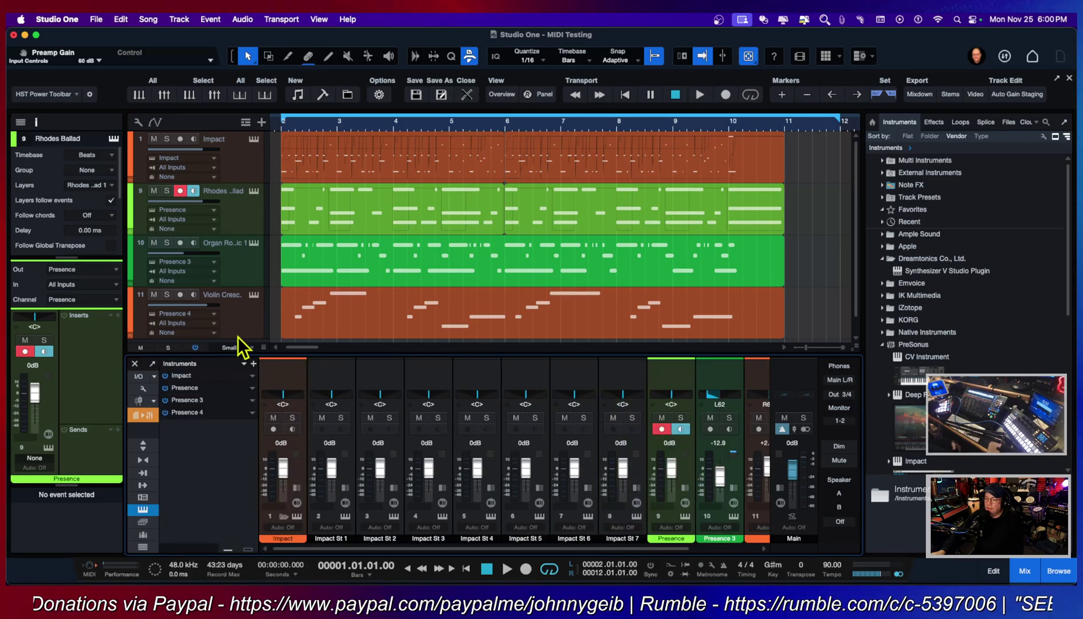
click(252, 377)
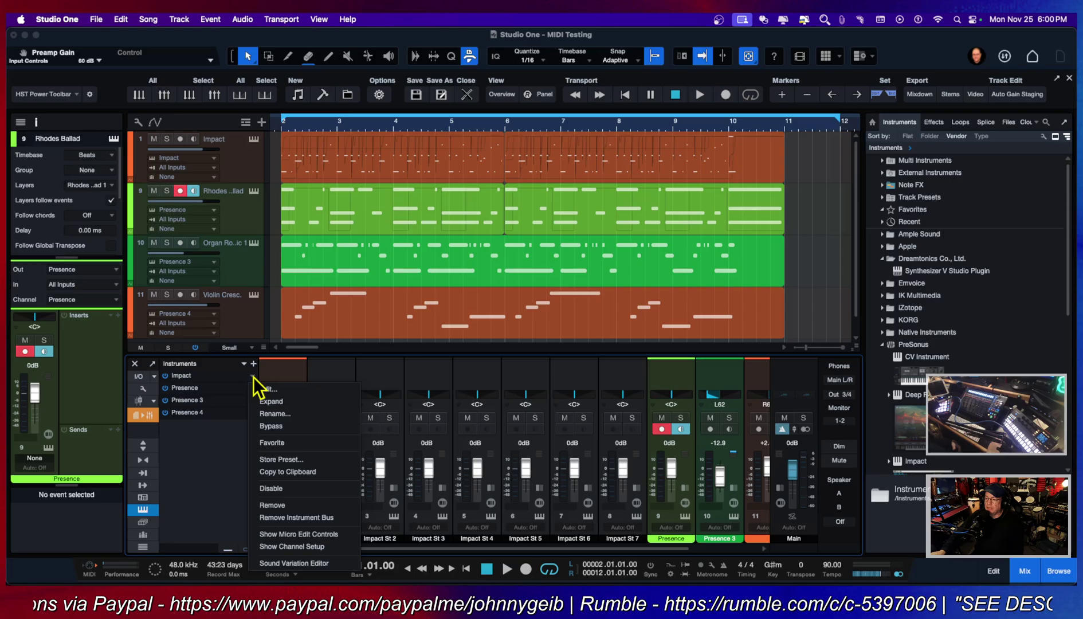
Expand Impact's outputs, uncheck Impact St 1–6, and hide the Impact St 7 channel.
click(274, 402)
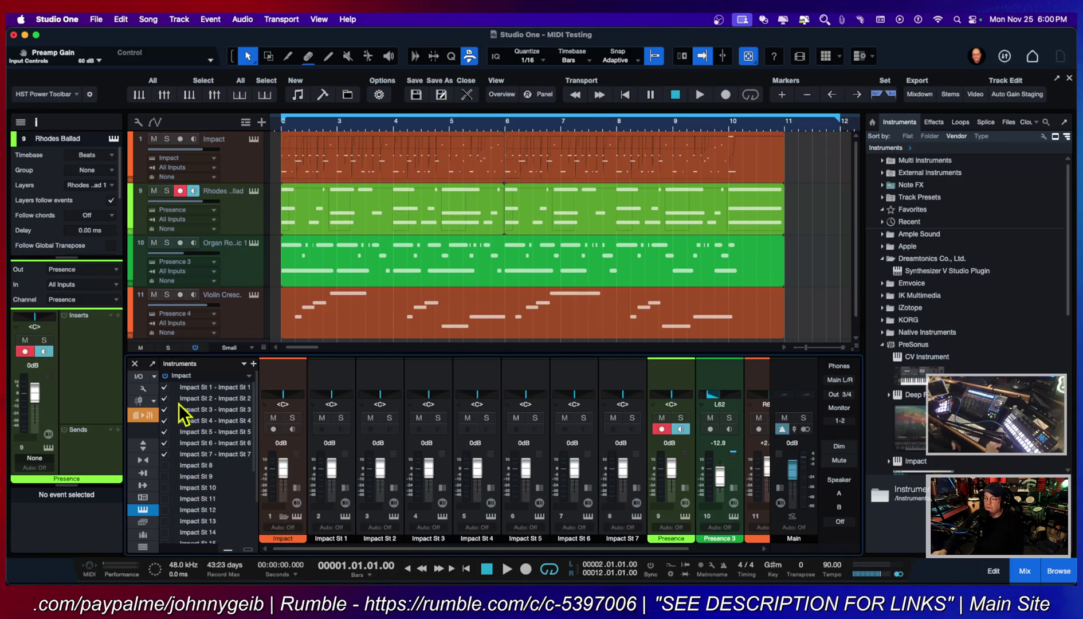
click(165, 388)
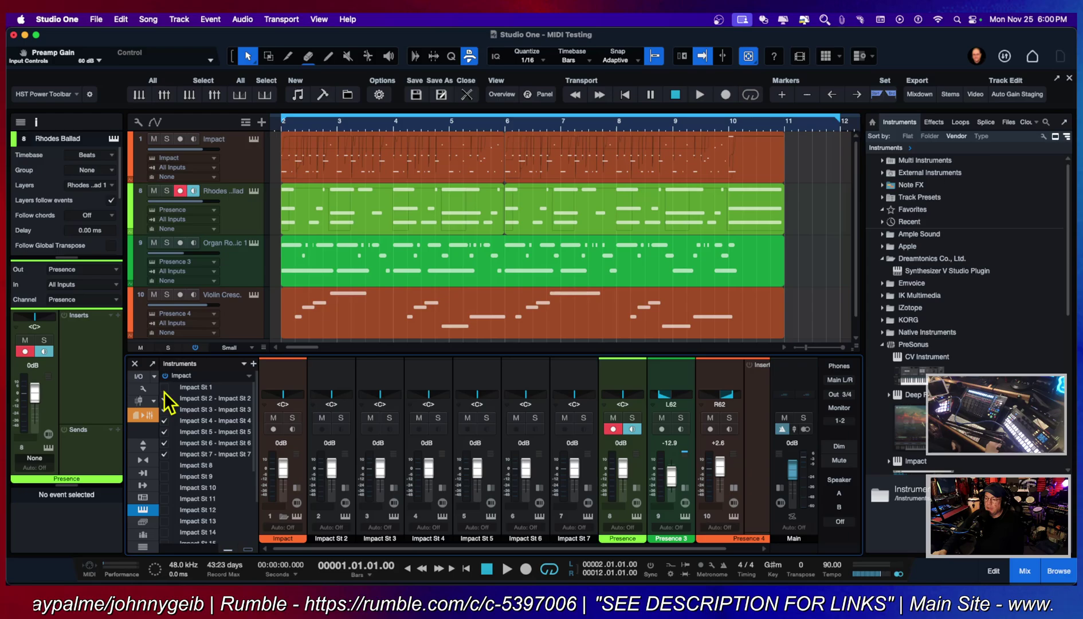
drag(165, 399, 165, 443)
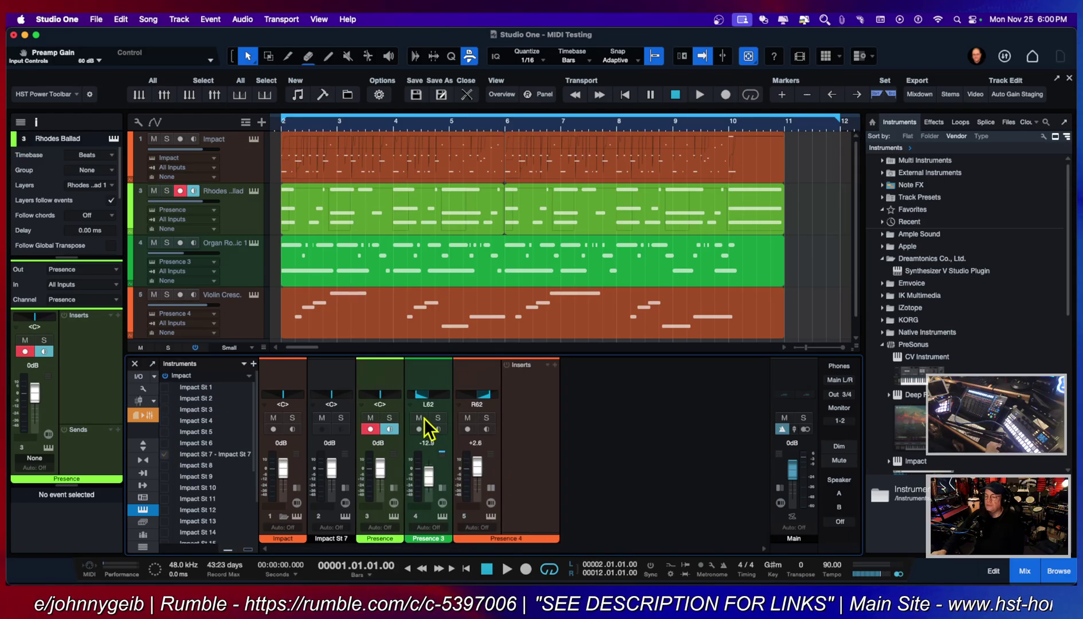
click(283, 516)
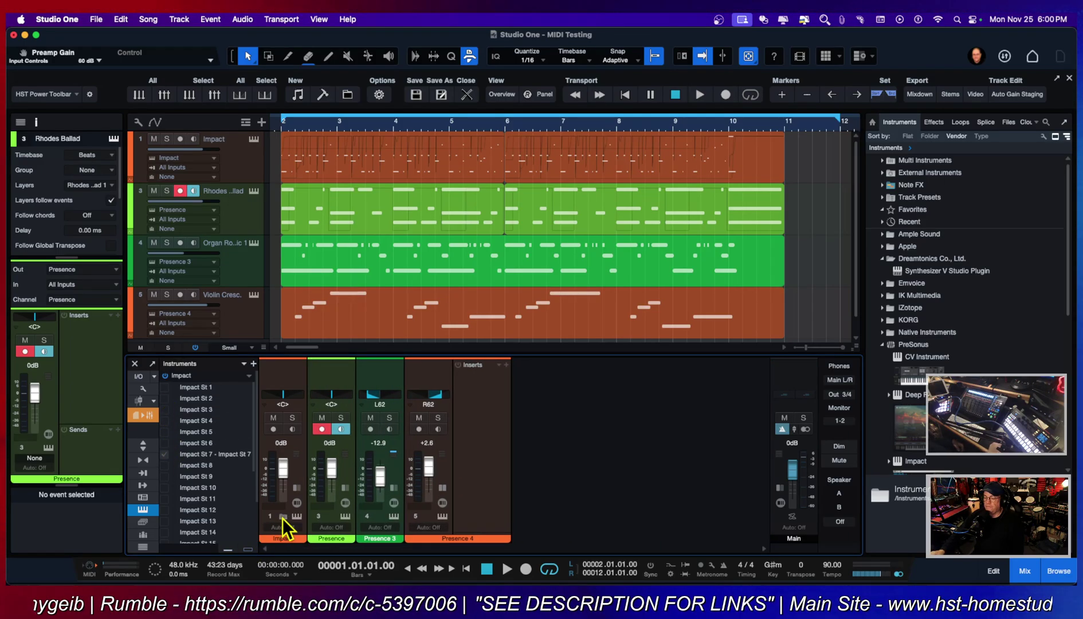
click(282, 517)
click(282, 516)
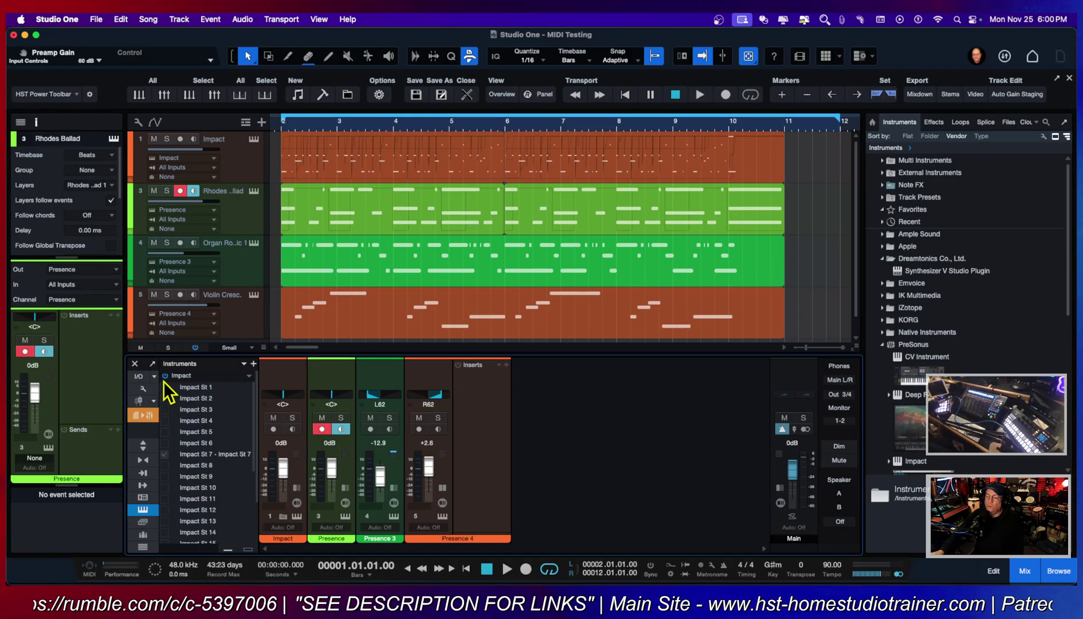
Collapse the Impact entry's output list in the Instrument Rack.
click(249, 378)
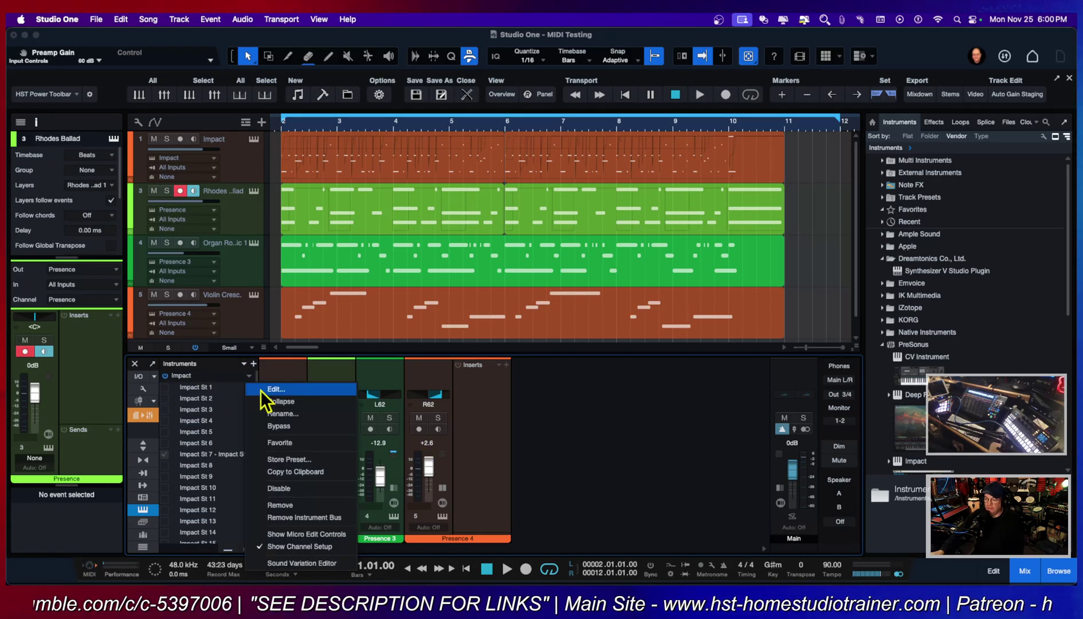
click(284, 412)
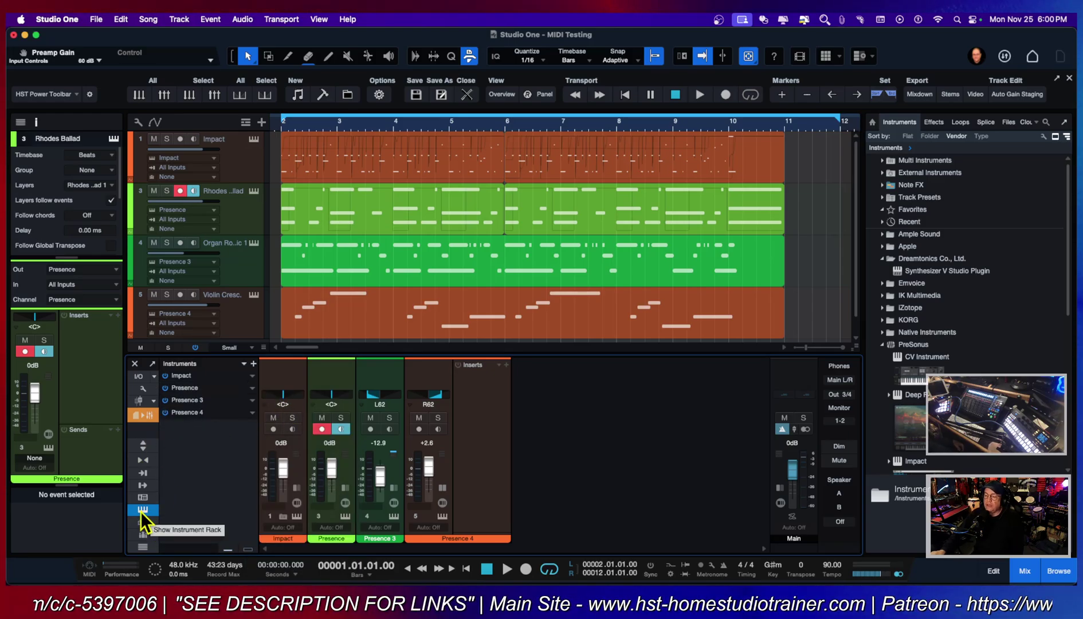